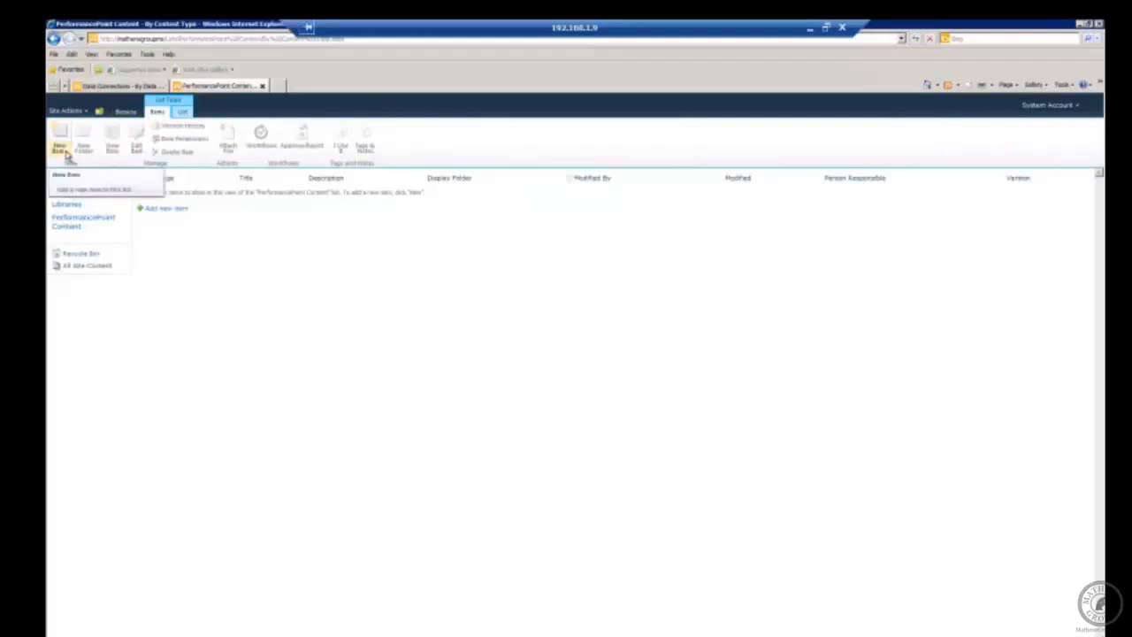
# Step: Open the New Item dropdown in the PerformancePoint Content list to see which item types can be created
pyautogui.click(67, 154)
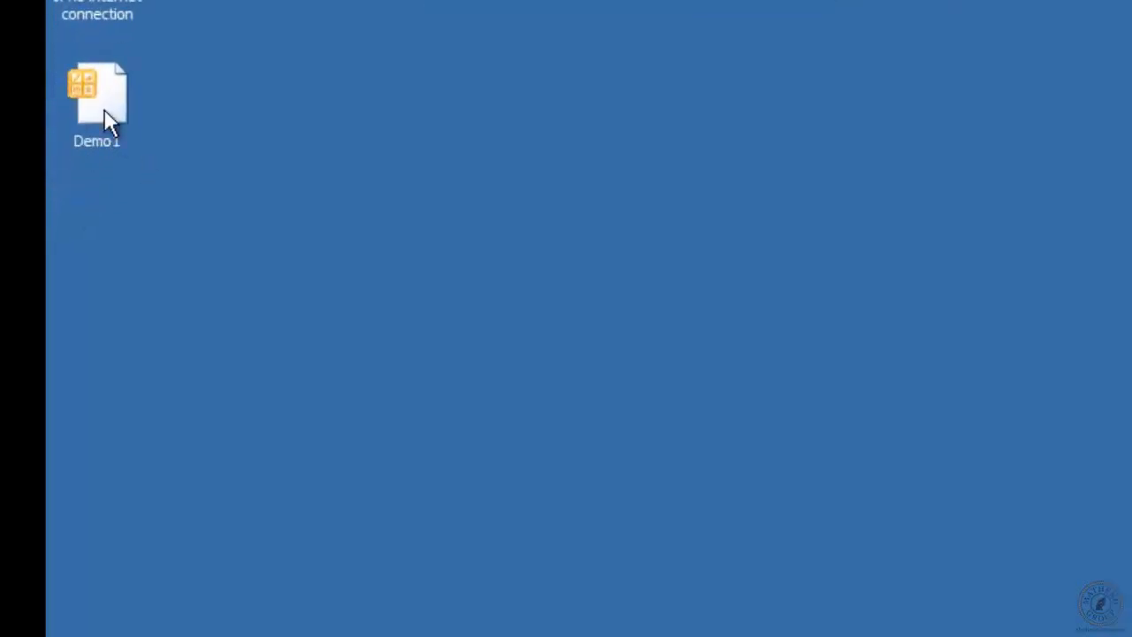
# Step: Open the Demo1 workspace file from the desktop in Dashboard Designer
pyautogui.doubleClick(104, 111)
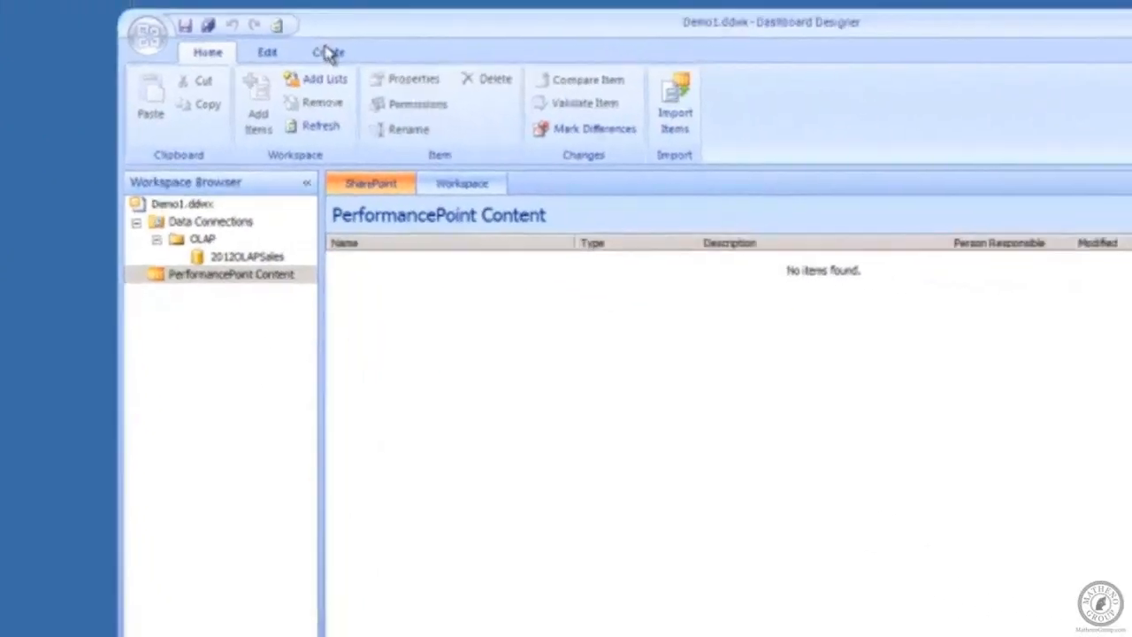
# Step: Create a new KPI under PerformancePoint Content from the Blank KPI template
pyautogui.click(328, 52)
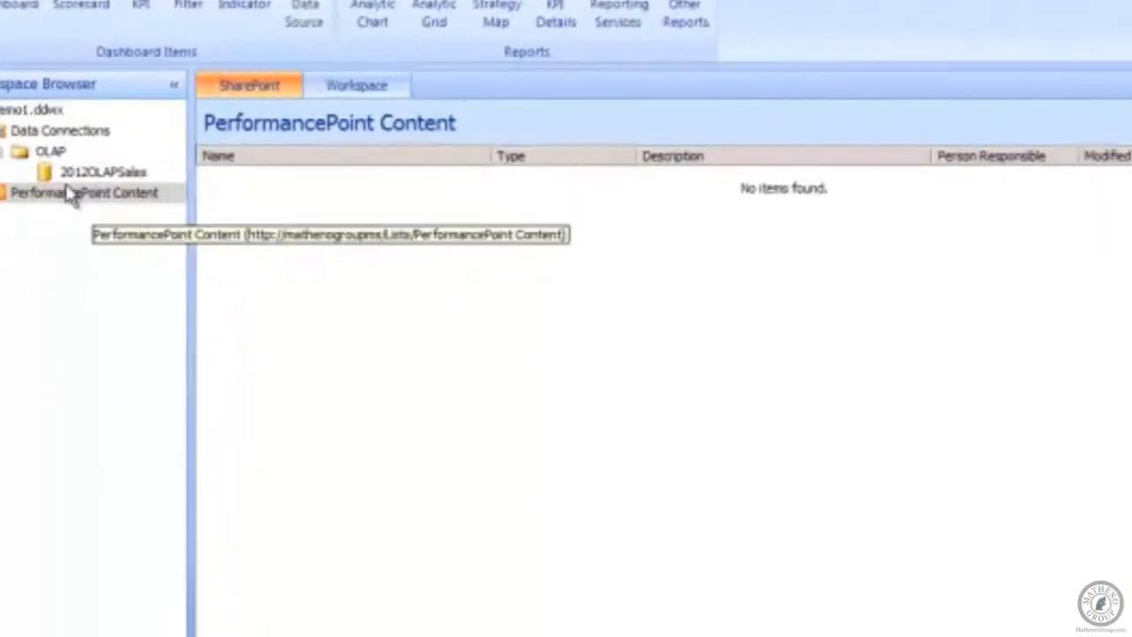
pyautogui.rightClick(18, 54)
pyautogui.moveTo(330, 212)
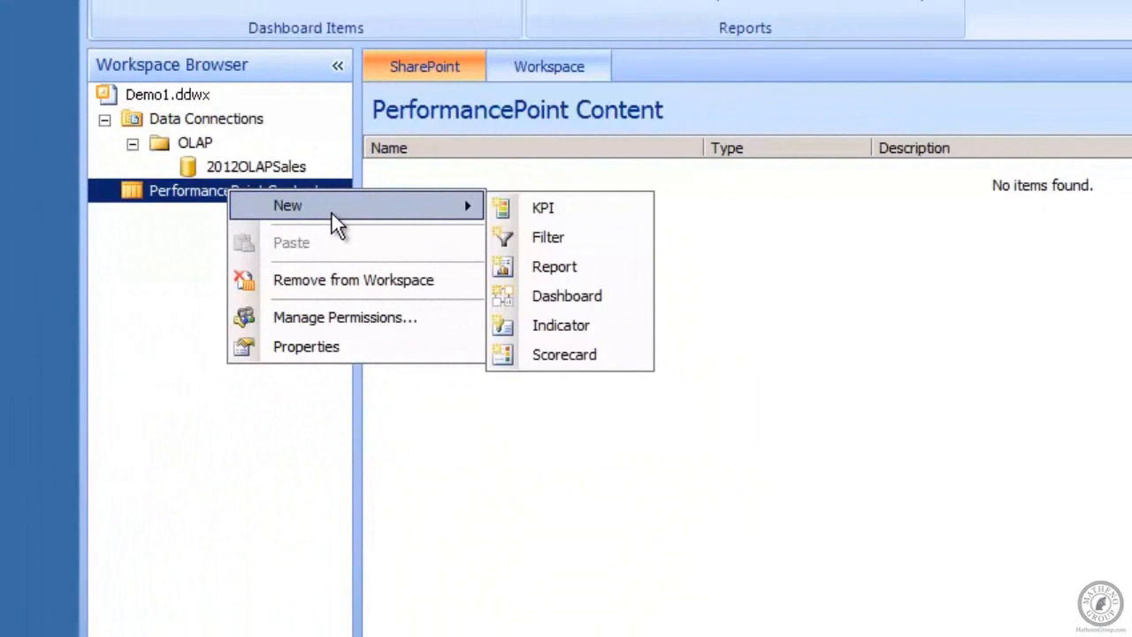
pyautogui.click(574, 210)
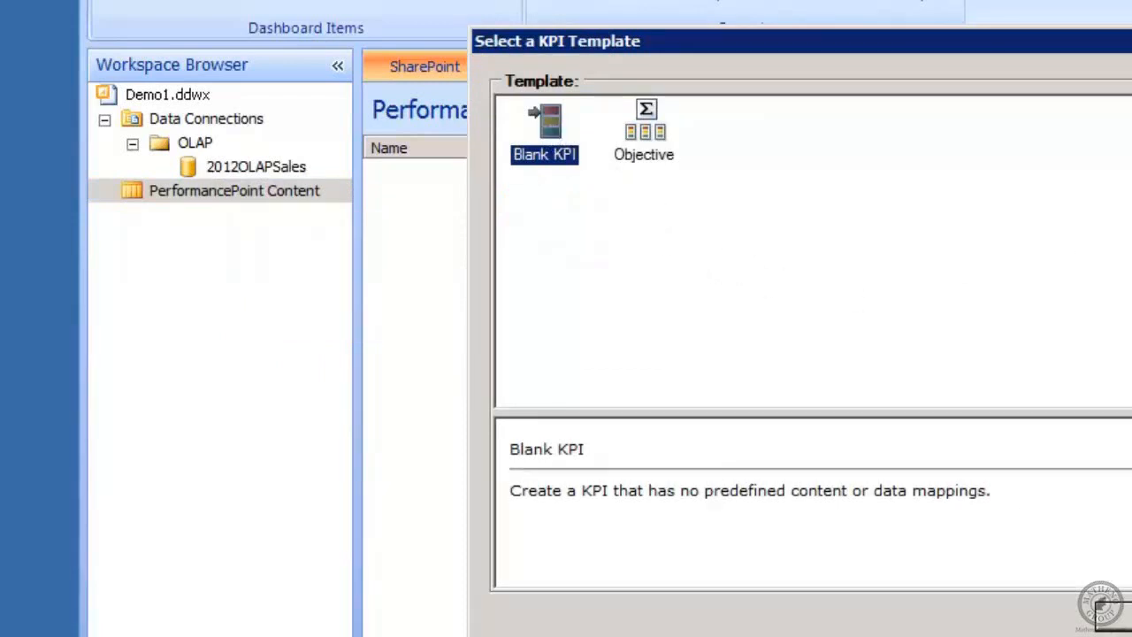
pyautogui.click(1129, 614)
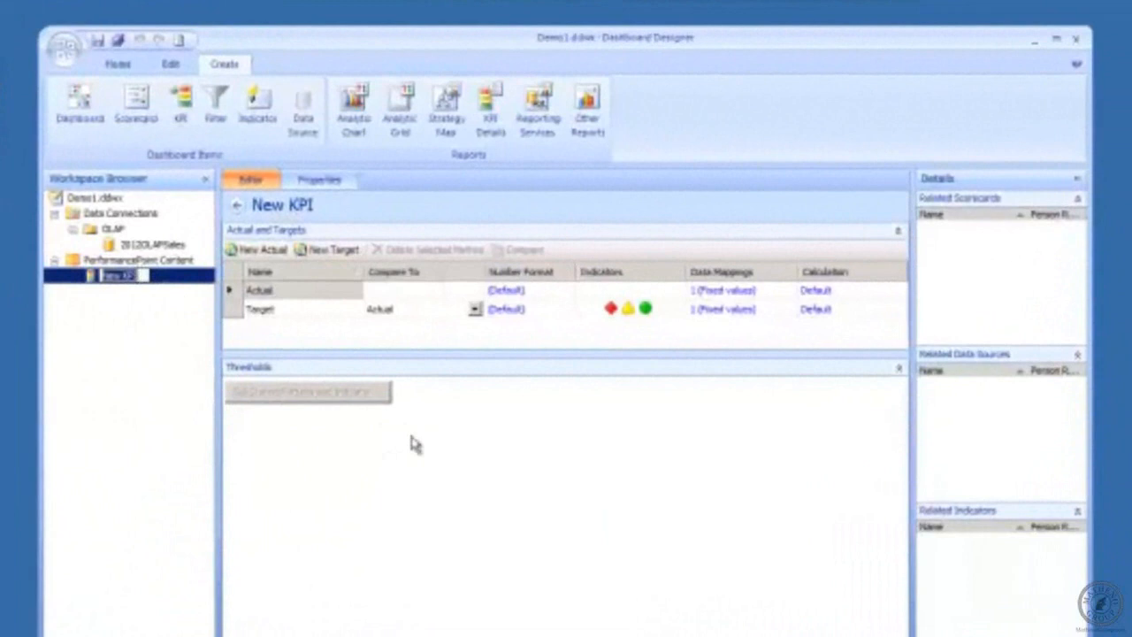
# Step: Name the KPI Blank1 and put it in a new display folder called KPIs
pyautogui.write('Blank')
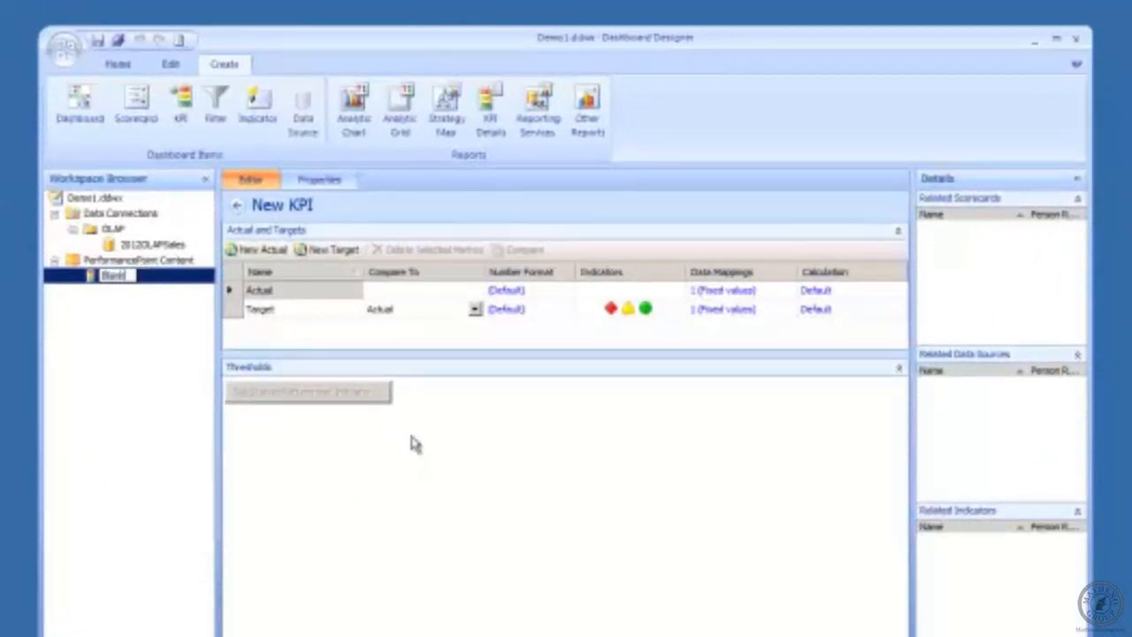
pyautogui.write('1')
pyautogui.click(321, 180)
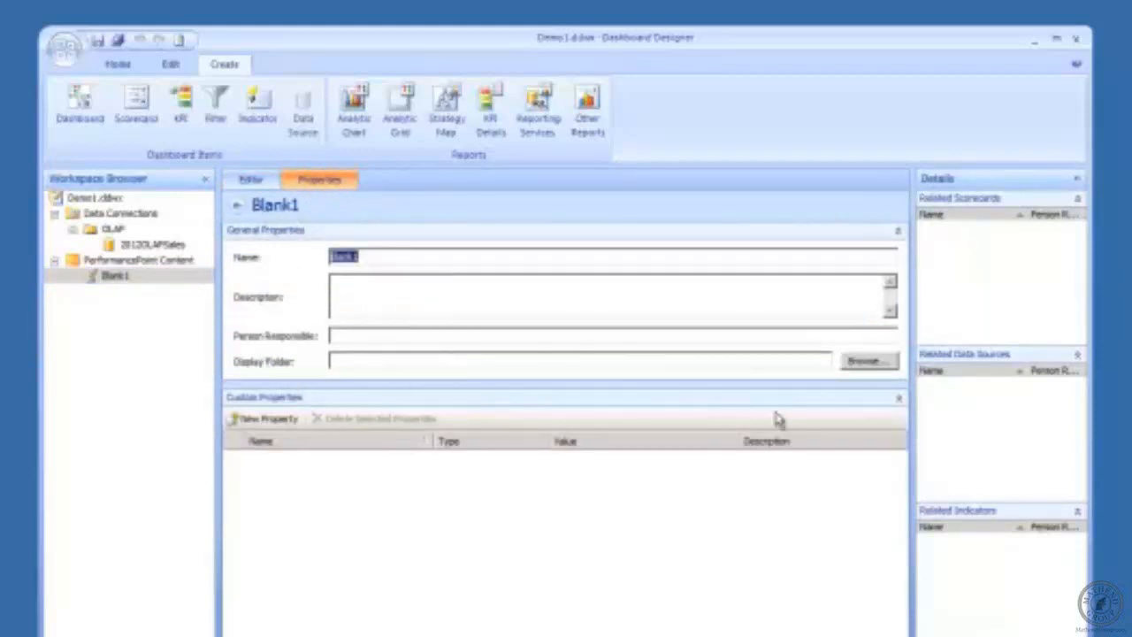
pyautogui.click(892, 368)
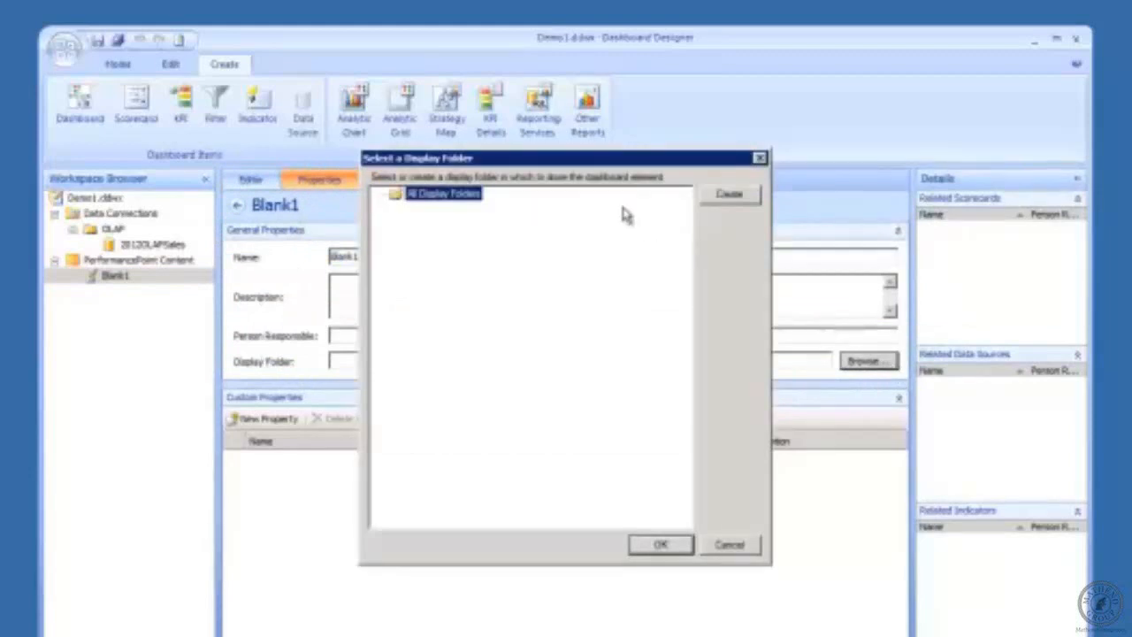
pyautogui.click(727, 194)
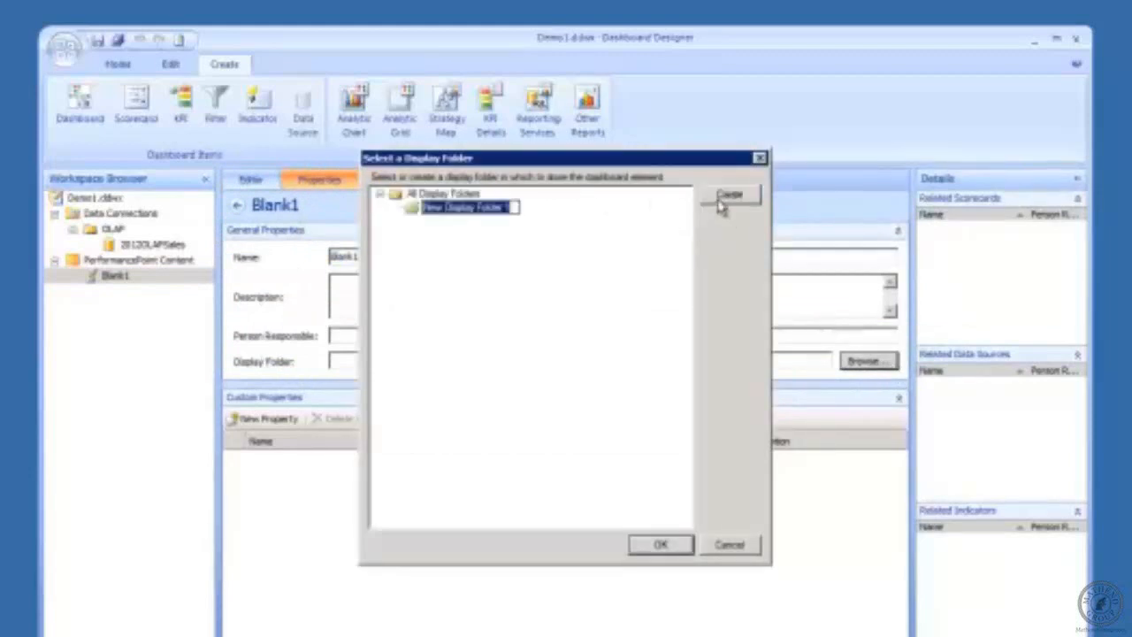
pyautogui.write('KPIs')
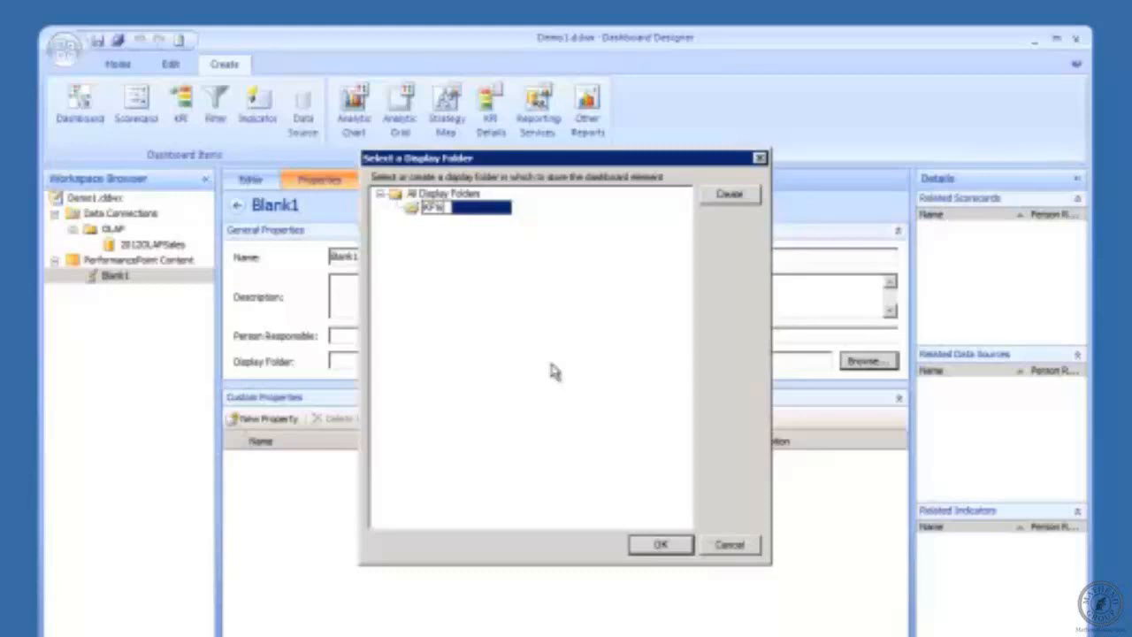
pyautogui.click(678, 542)
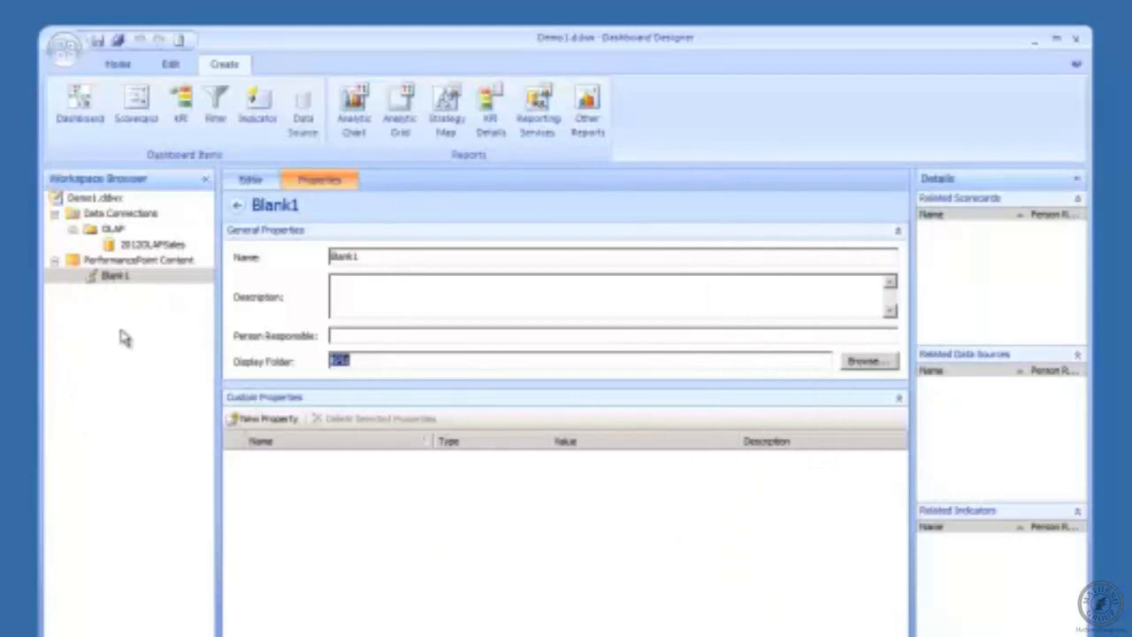
# Step: Browse into the KPIs folder and open Blank1's properties
pyautogui.click(124, 262)
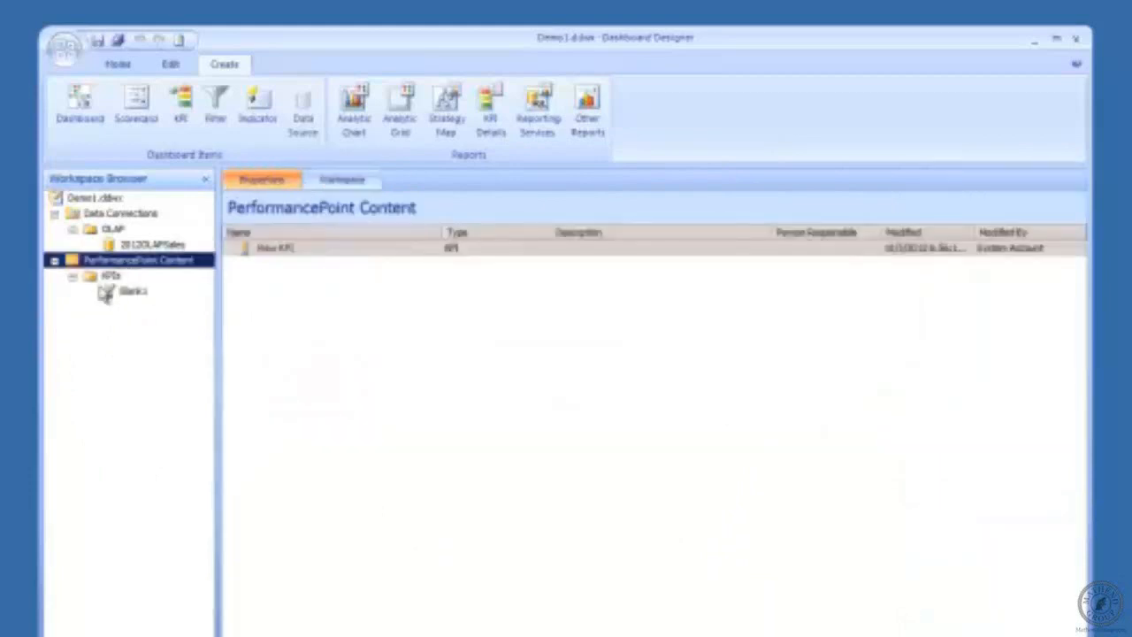
pyautogui.click(92, 280)
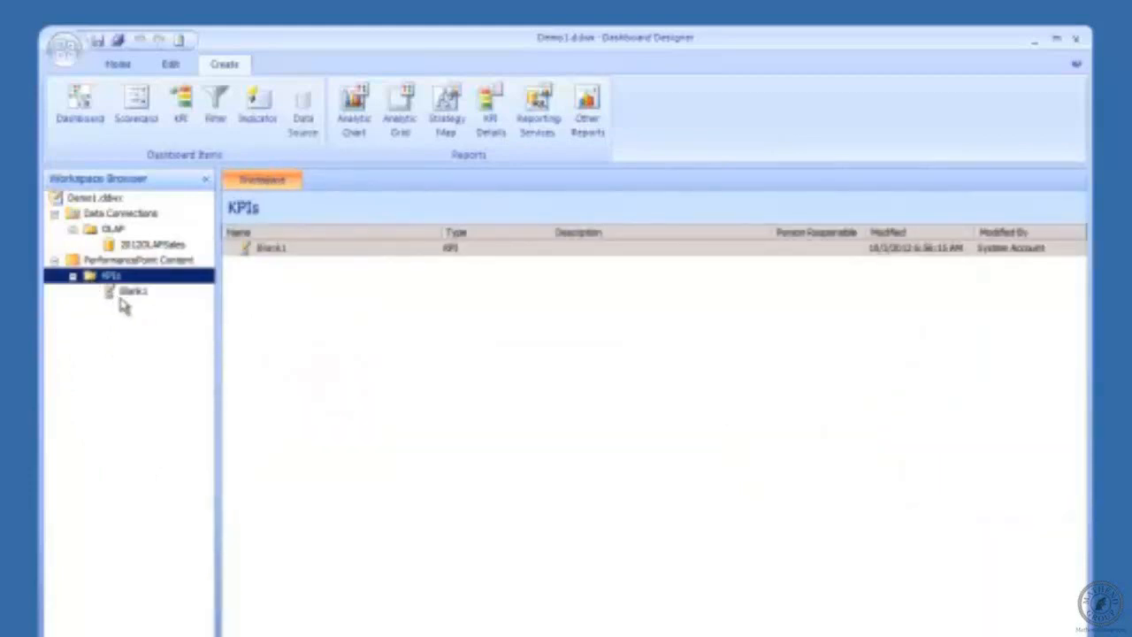
pyautogui.click(122, 295)
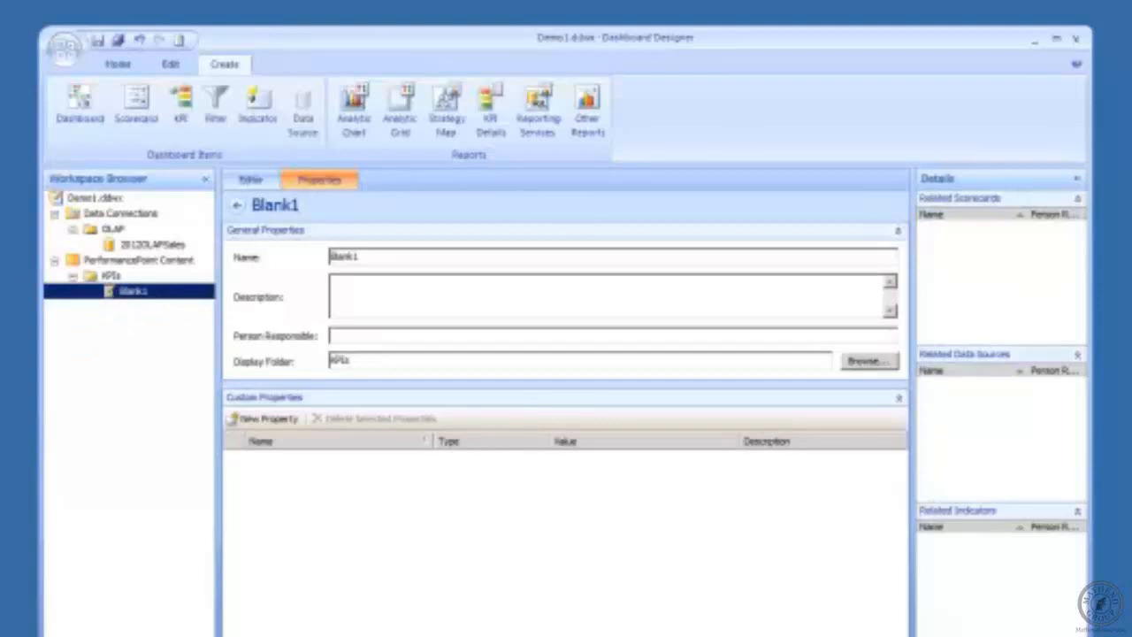
# Step: Enter the KPI owner's name as Person Responsible and return to the Editor view
pyautogui.click(359, 257)
pyautogui.click(332, 335)
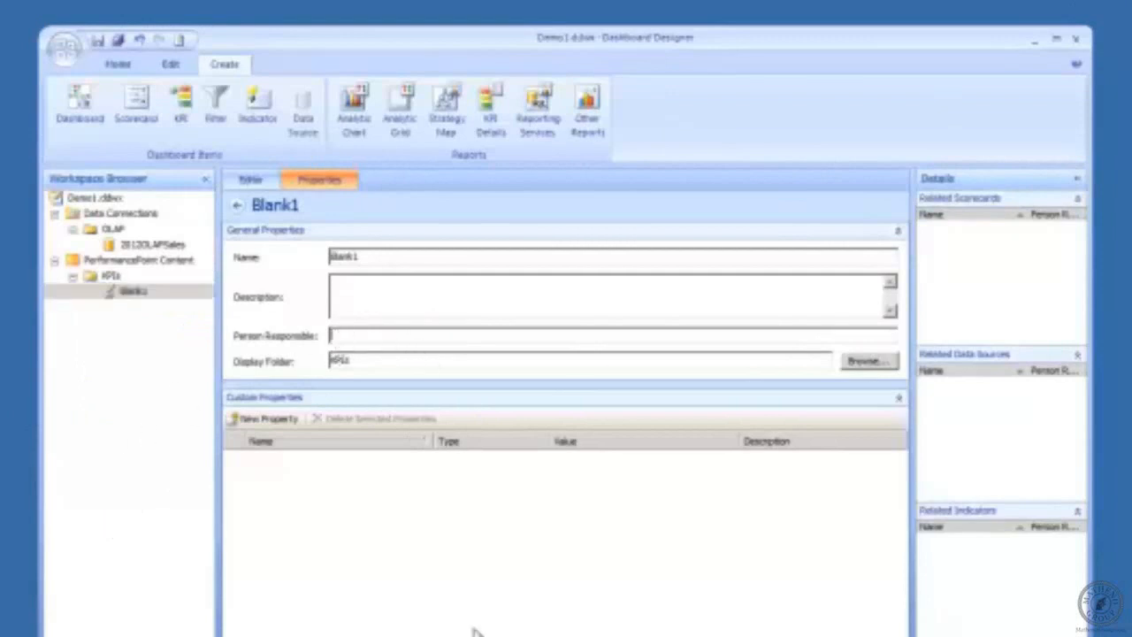
pyautogui.write('Bob')
pyautogui.click(251, 181)
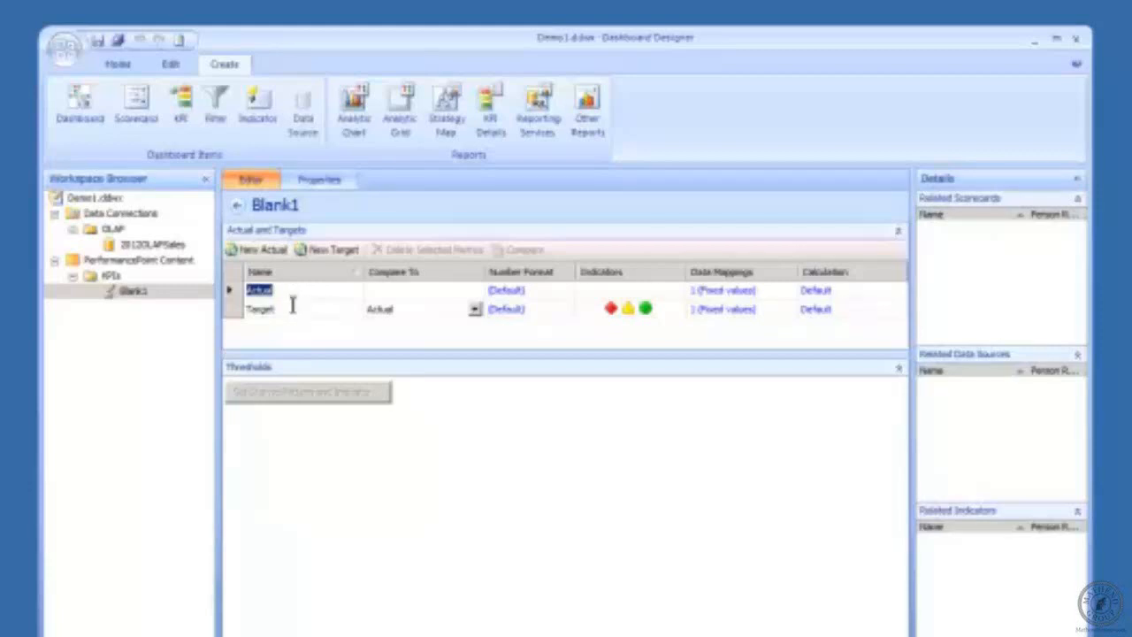
# Step: Review the Target row's threshold bands, then rename the Actual row to Metric
pyautogui.click(290, 306)
pyautogui.click(284, 289)
pyautogui.click(290, 311)
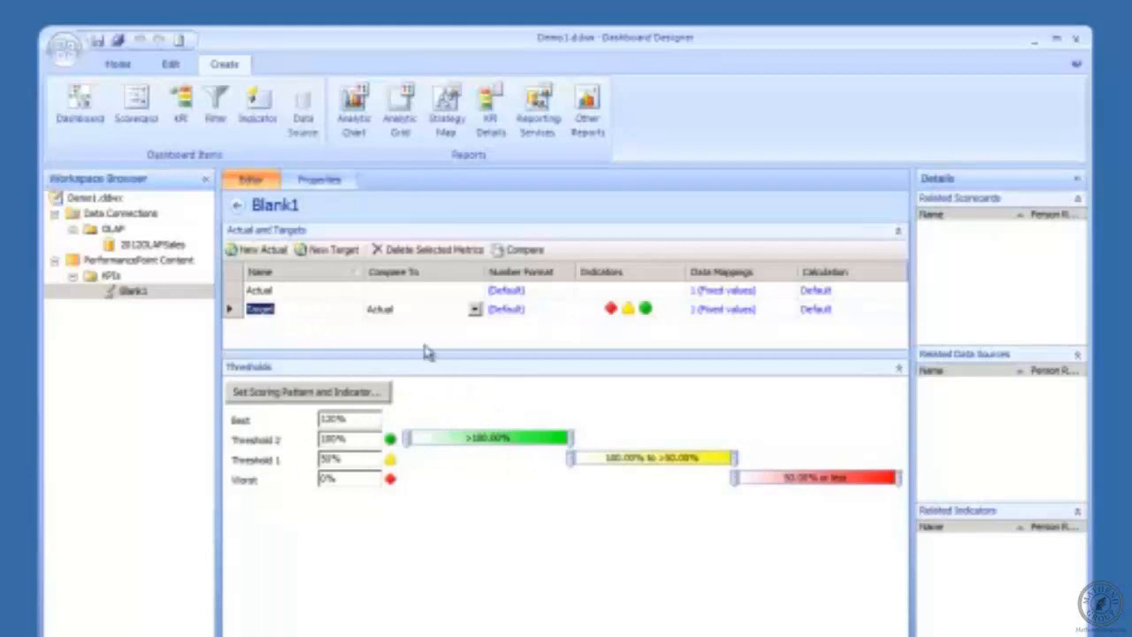
pyautogui.click(270, 294)
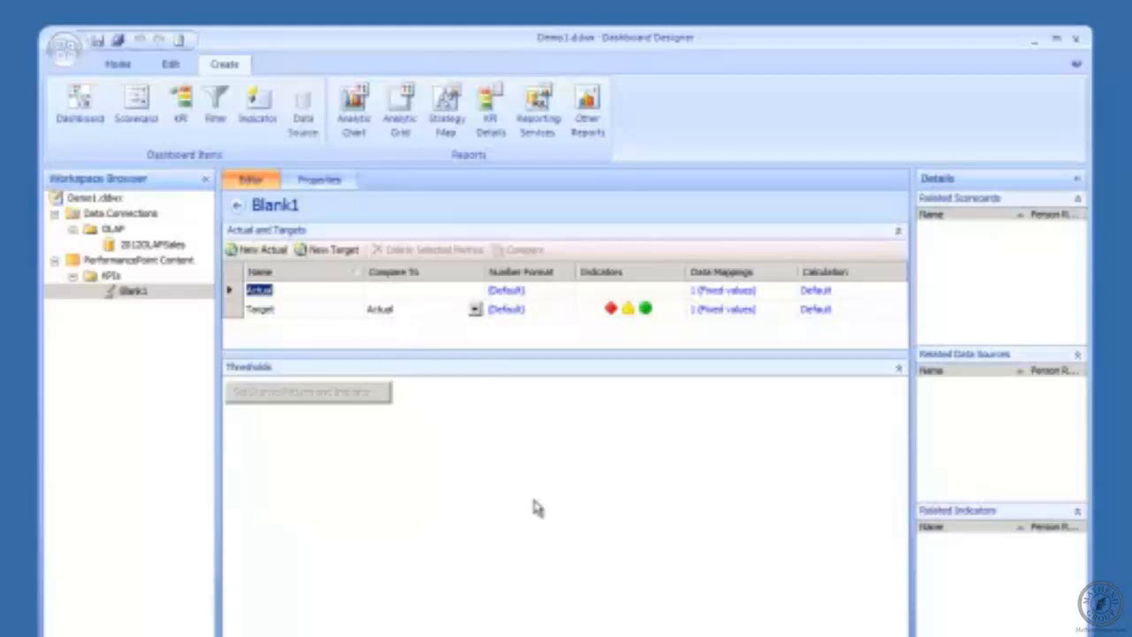
pyautogui.write('Metric')
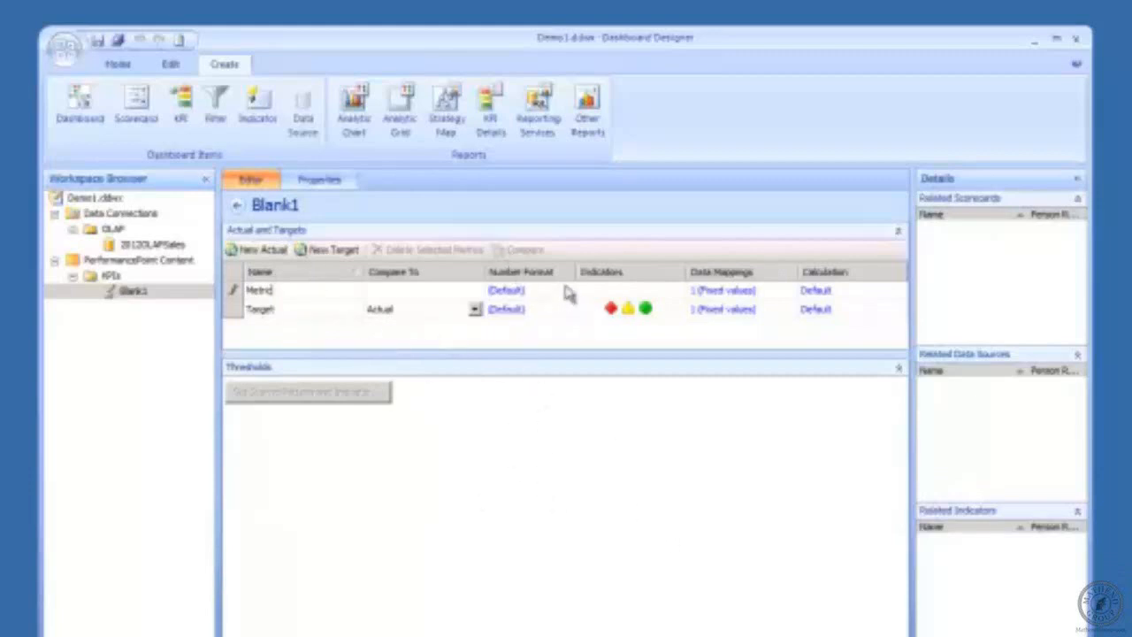
pyautogui.click(512, 293)
# Step: Keep the Metric row's number format at Default
pyautogui.click(511, 297)
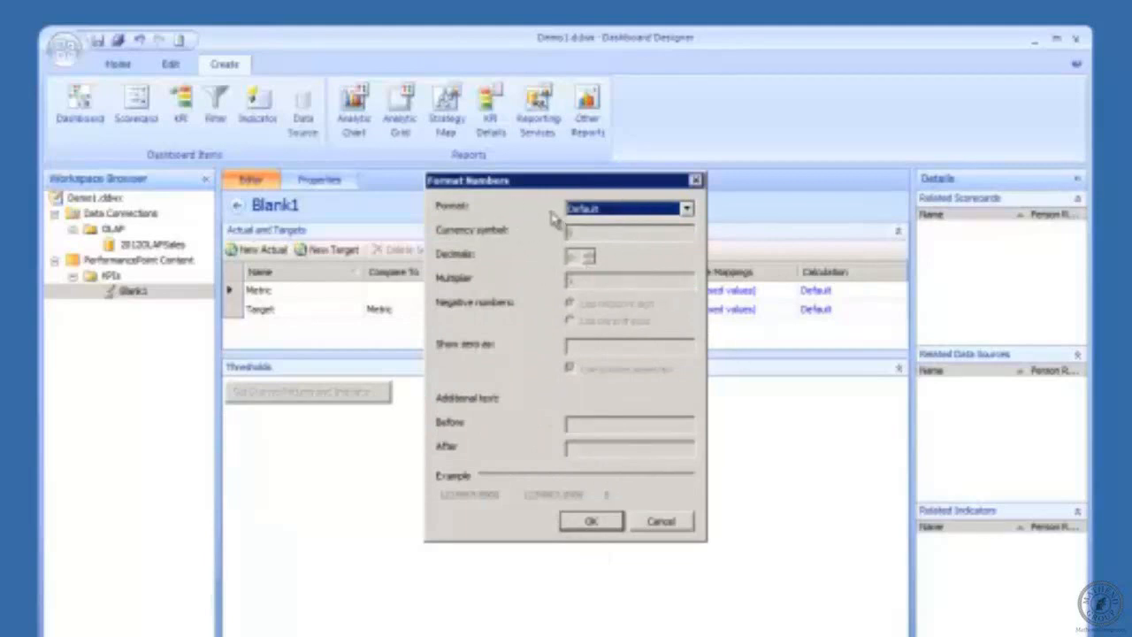
pyautogui.click(594, 523)
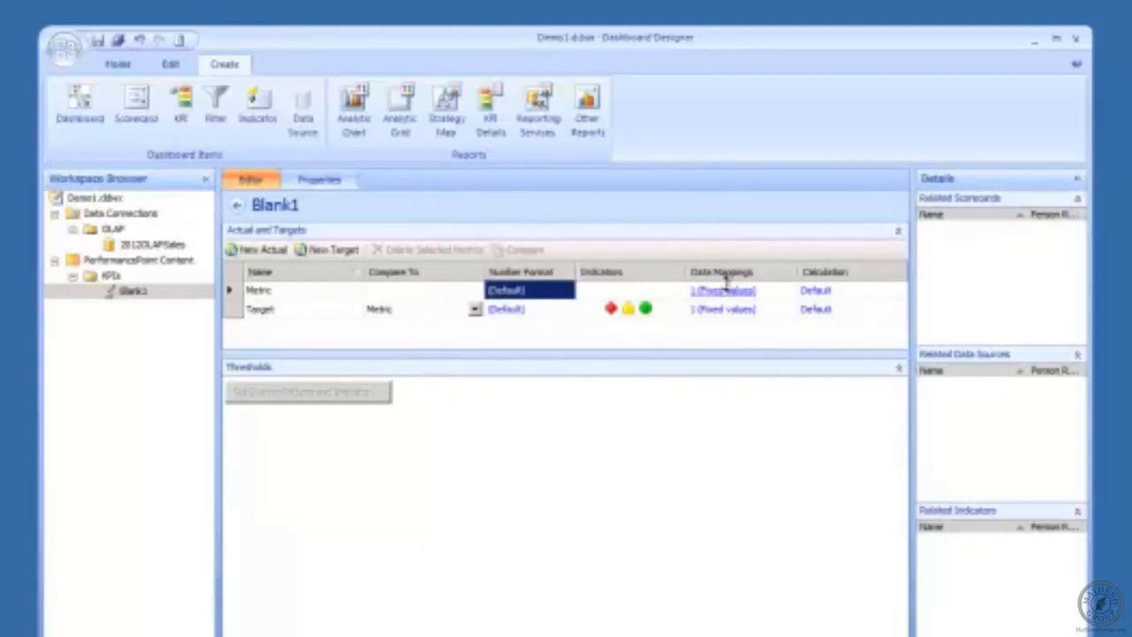
# Step: Preview Metric's calculation options (No value, Data value, Average, Sum, Max of children) and keep Default
pyautogui.click(815, 292)
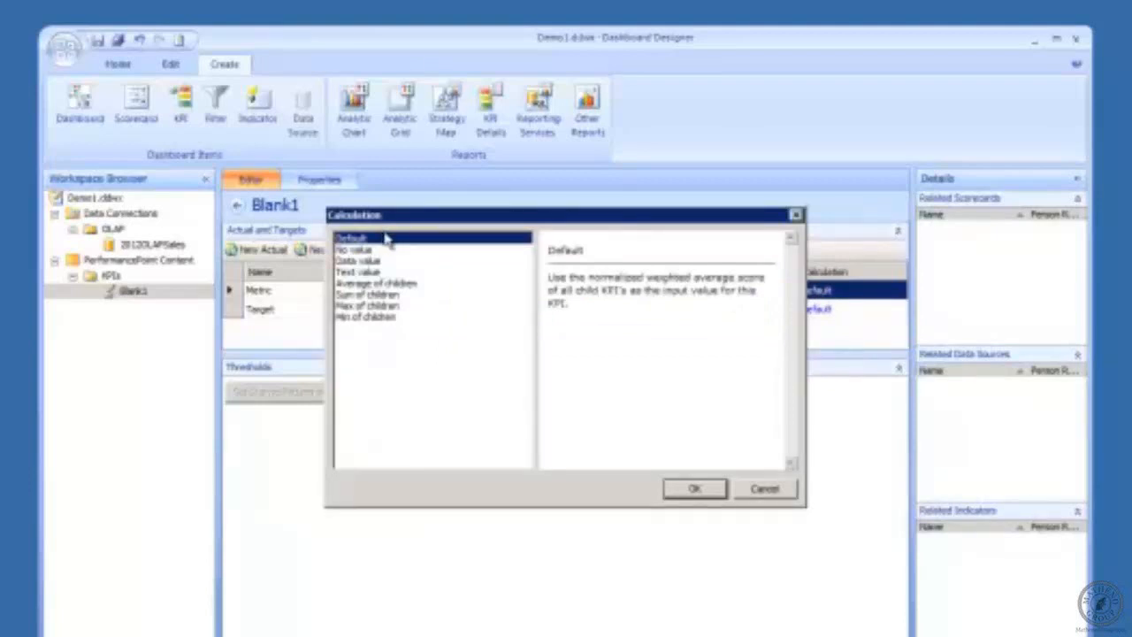
pyautogui.click(362, 252)
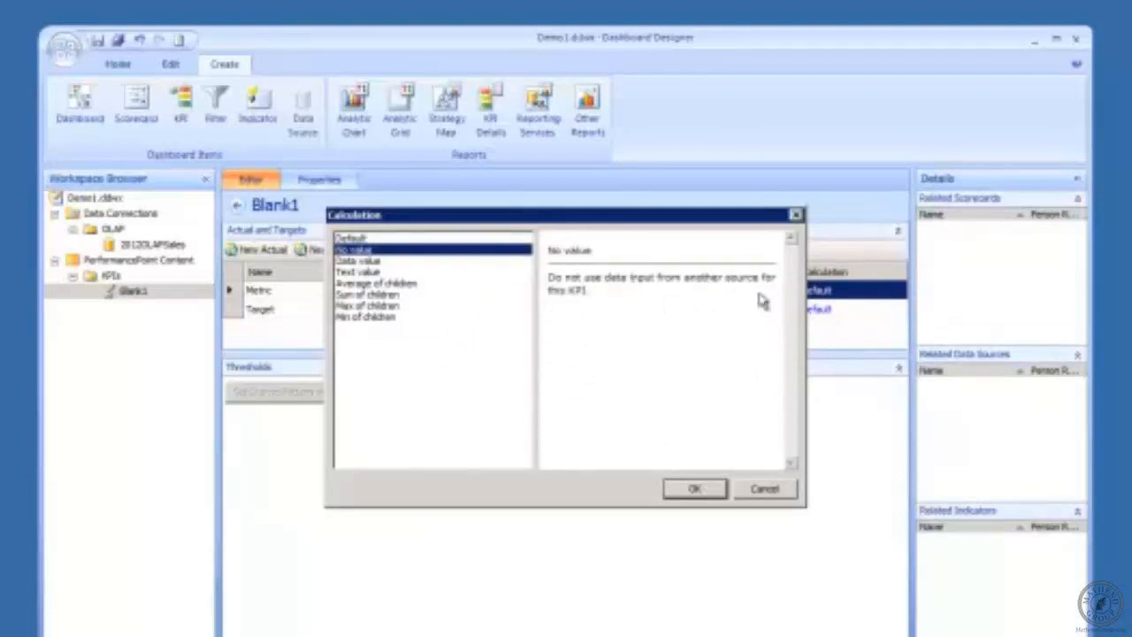
pyautogui.click(359, 240)
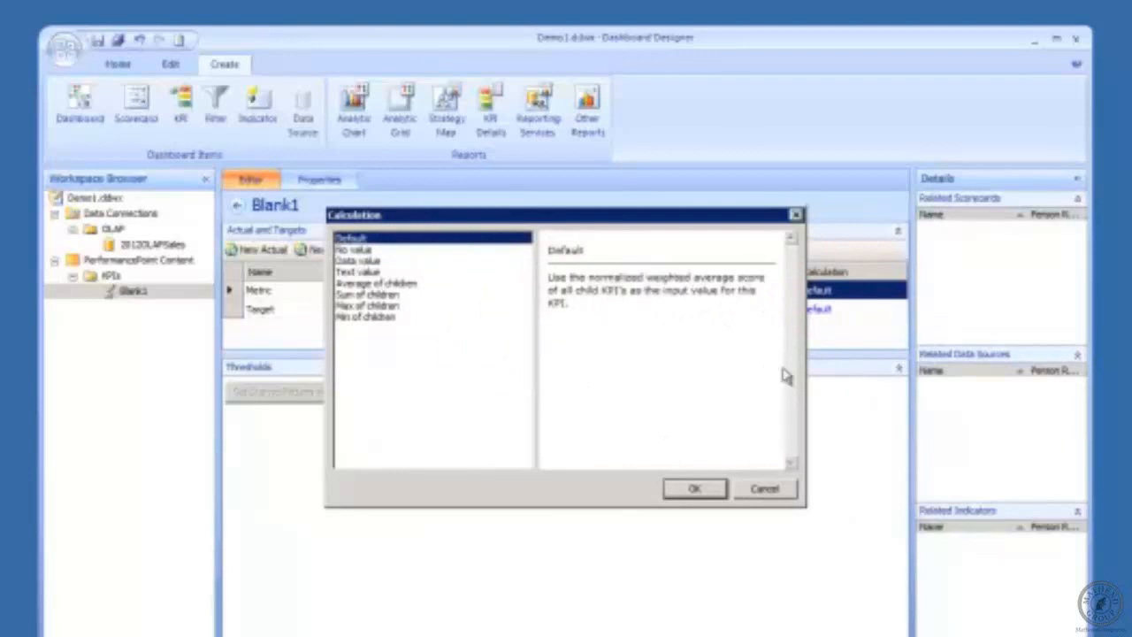
pyautogui.click(370, 251)
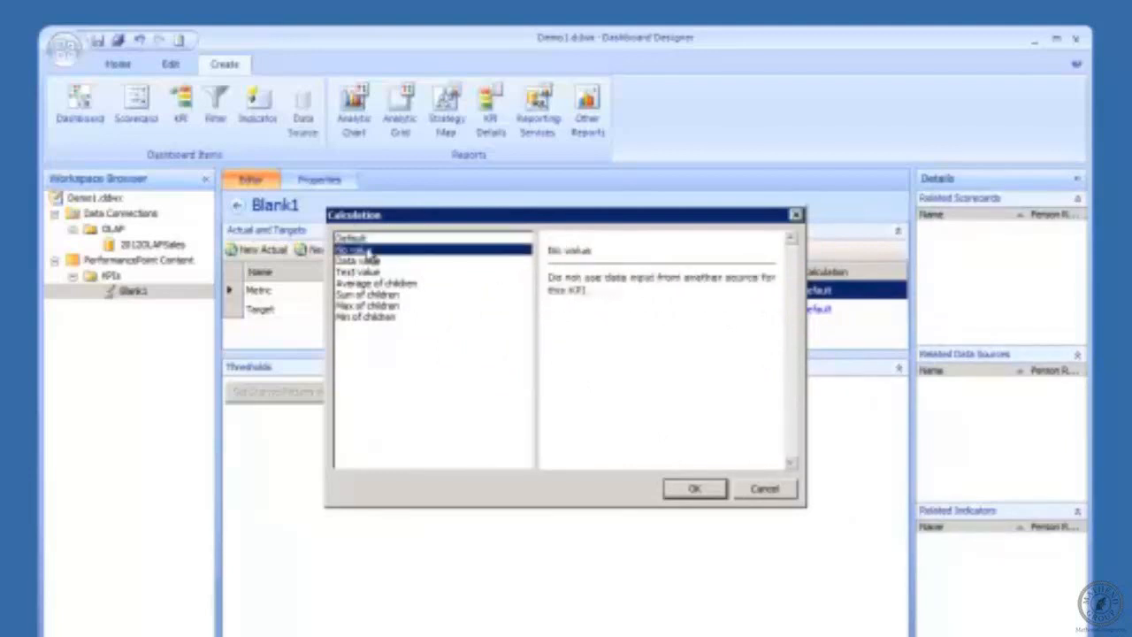
pyautogui.click(371, 261)
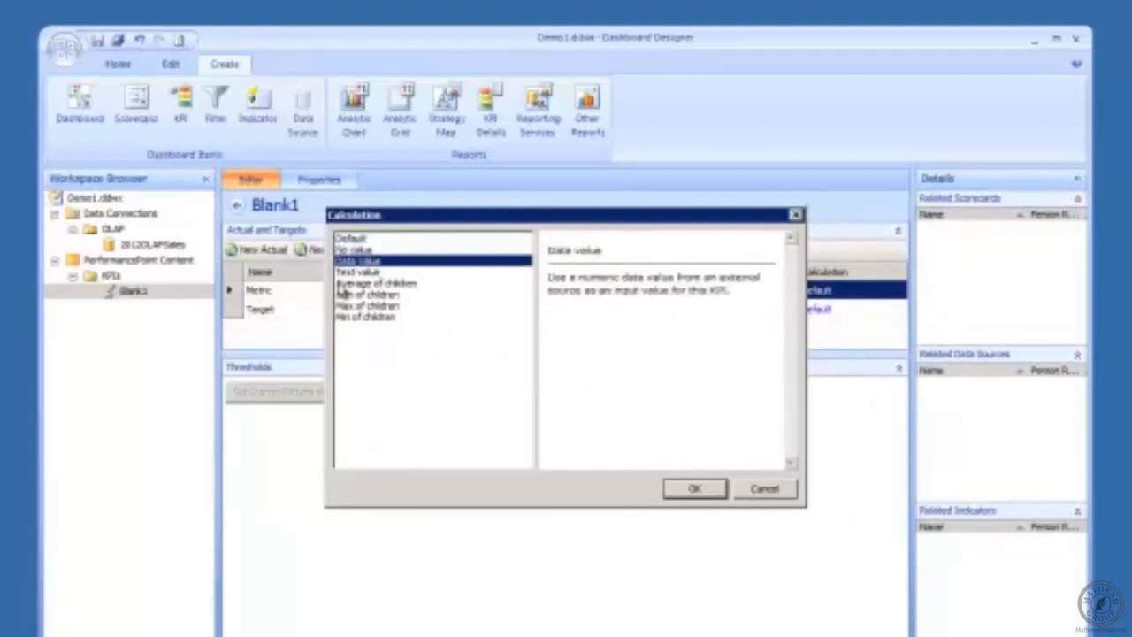
pyautogui.click(414, 285)
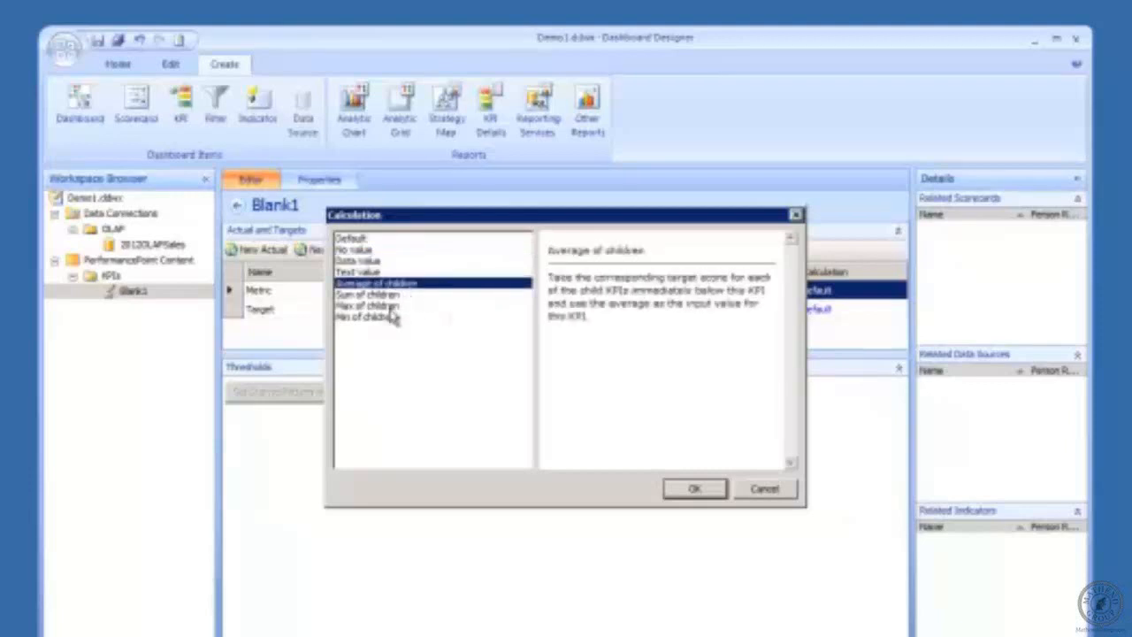
pyautogui.click(389, 294)
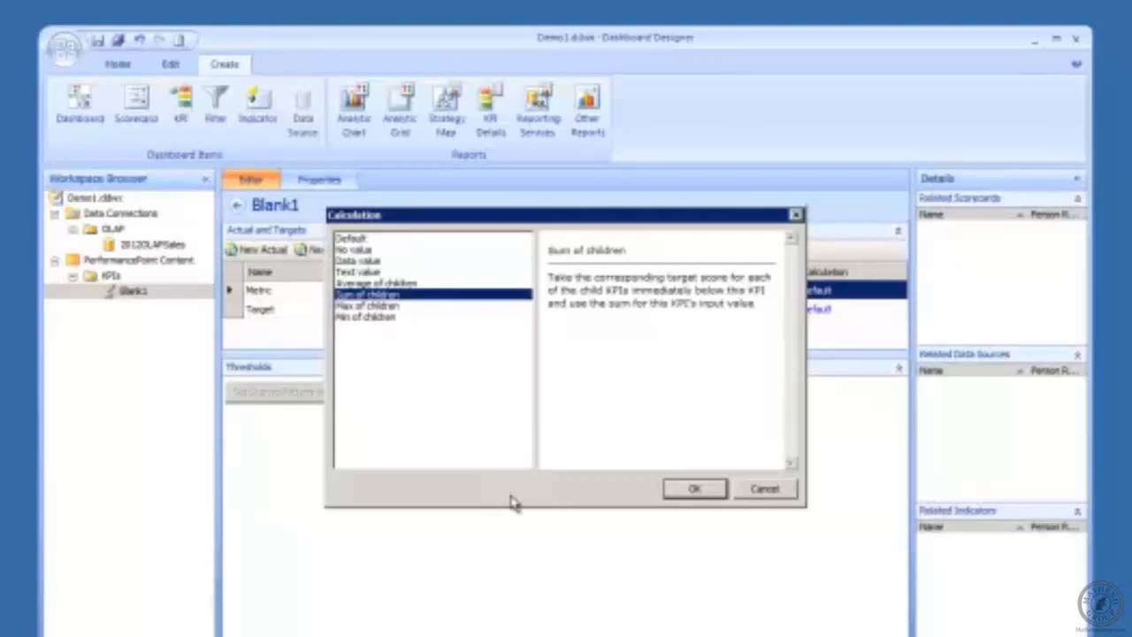
pyautogui.click(403, 305)
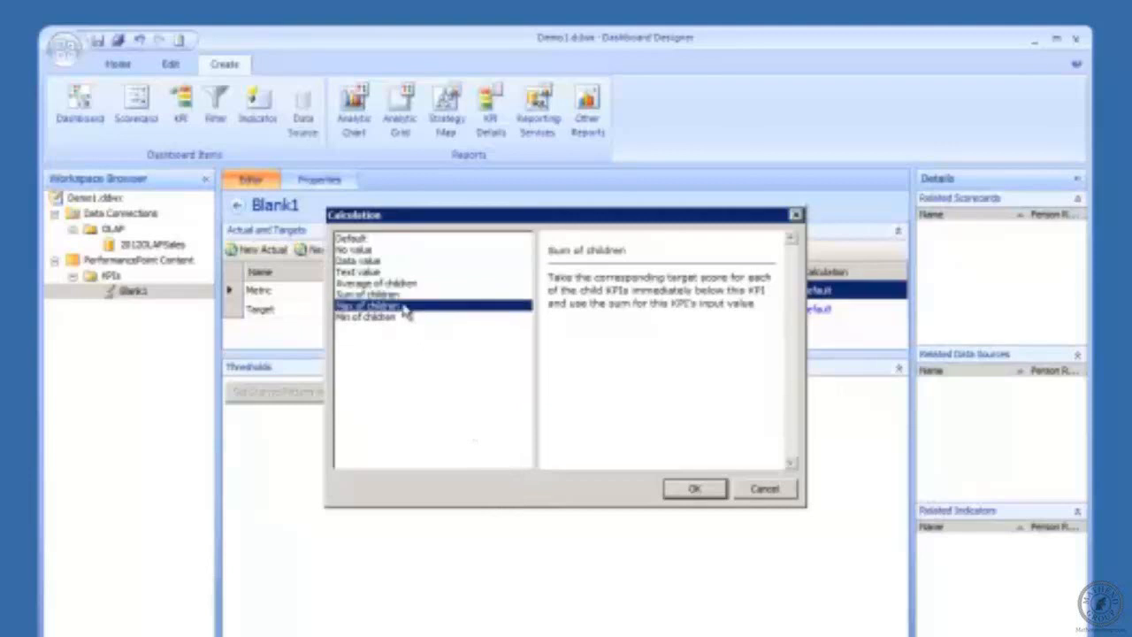
pyautogui.click(351, 238)
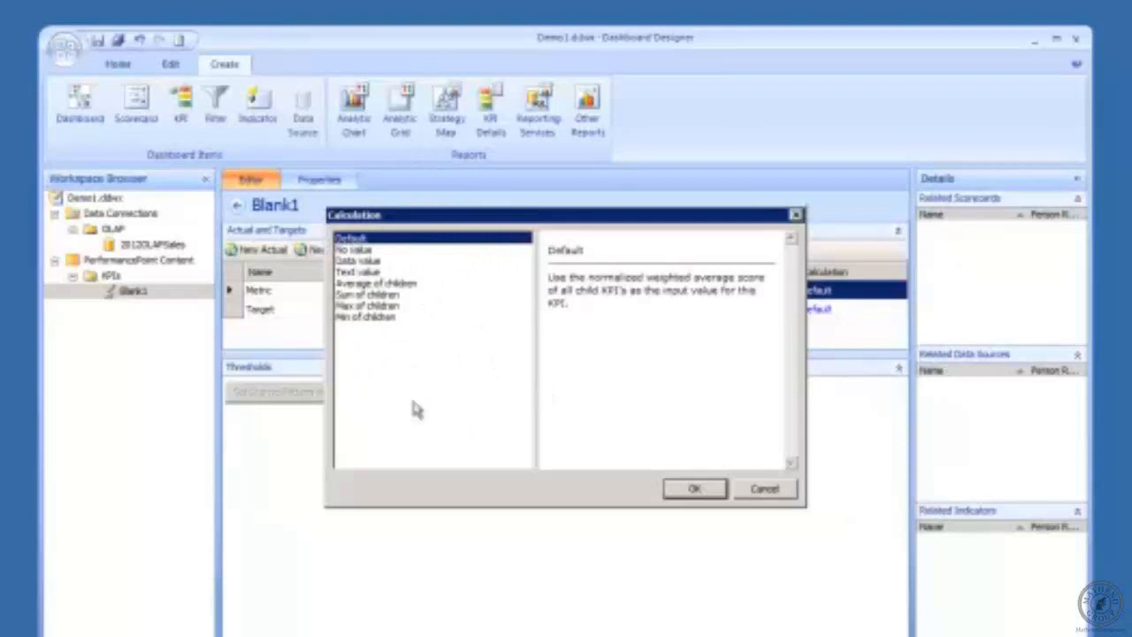
pyautogui.click(692, 492)
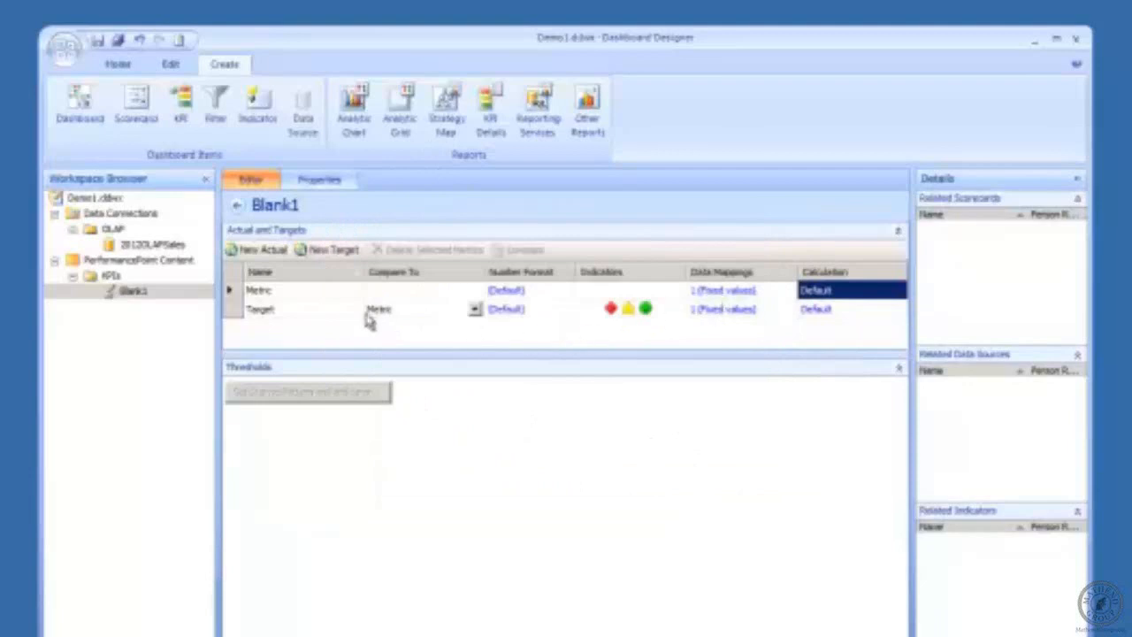
# Step: Inspect the Metric and Target fixed-value mappings and data source list without changing them
pyautogui.click(725, 291)
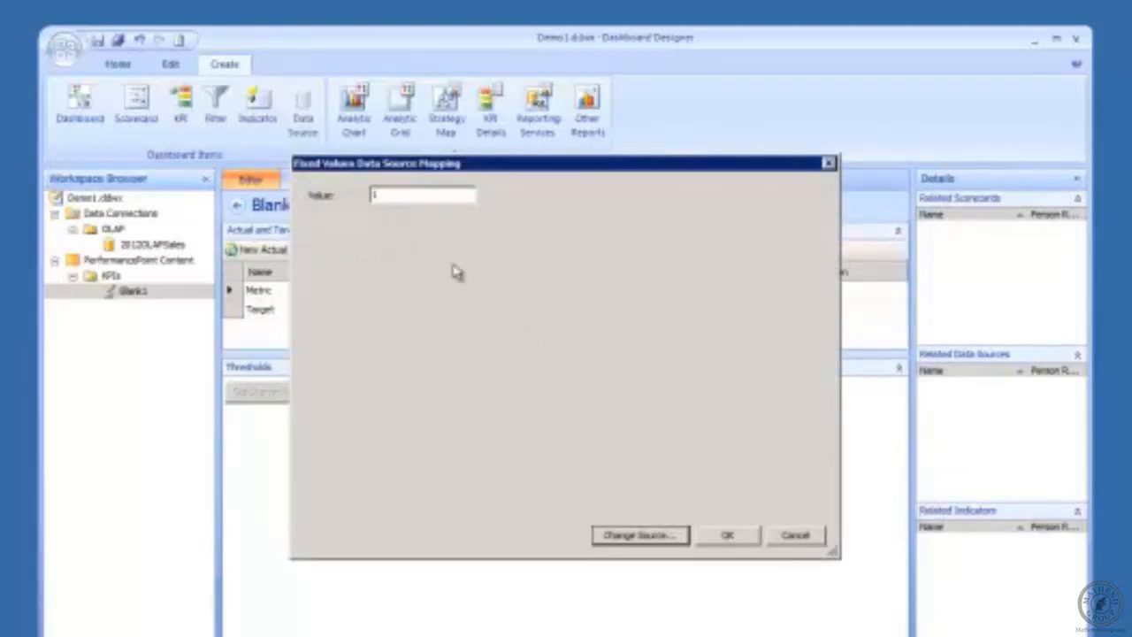
pyautogui.click(640, 536)
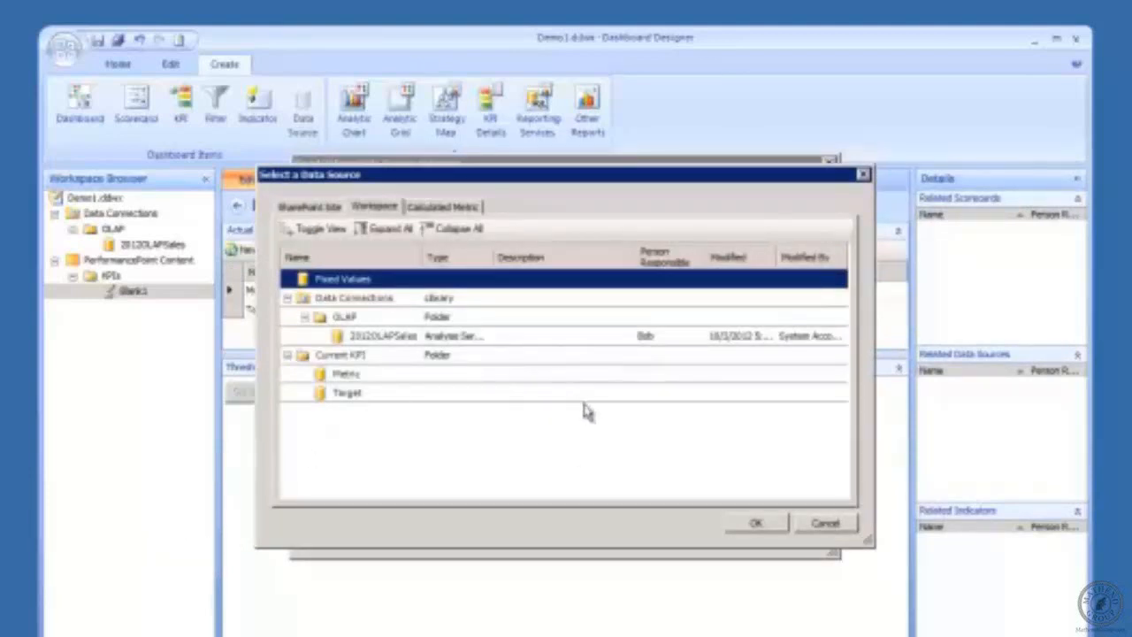
pyautogui.click(862, 175)
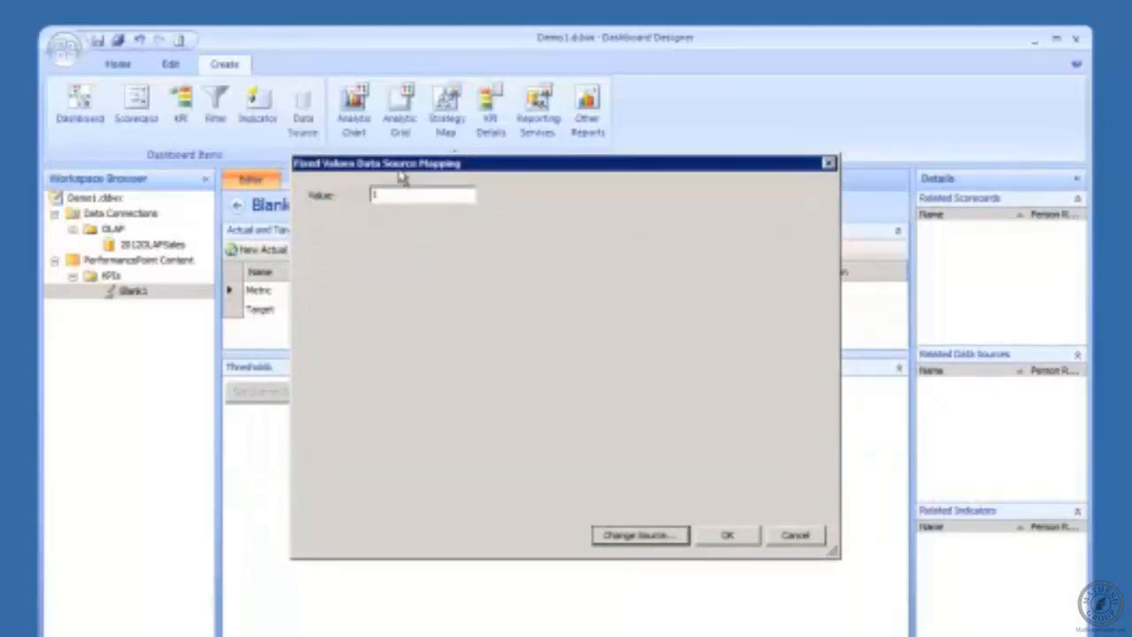
pyautogui.click(743, 536)
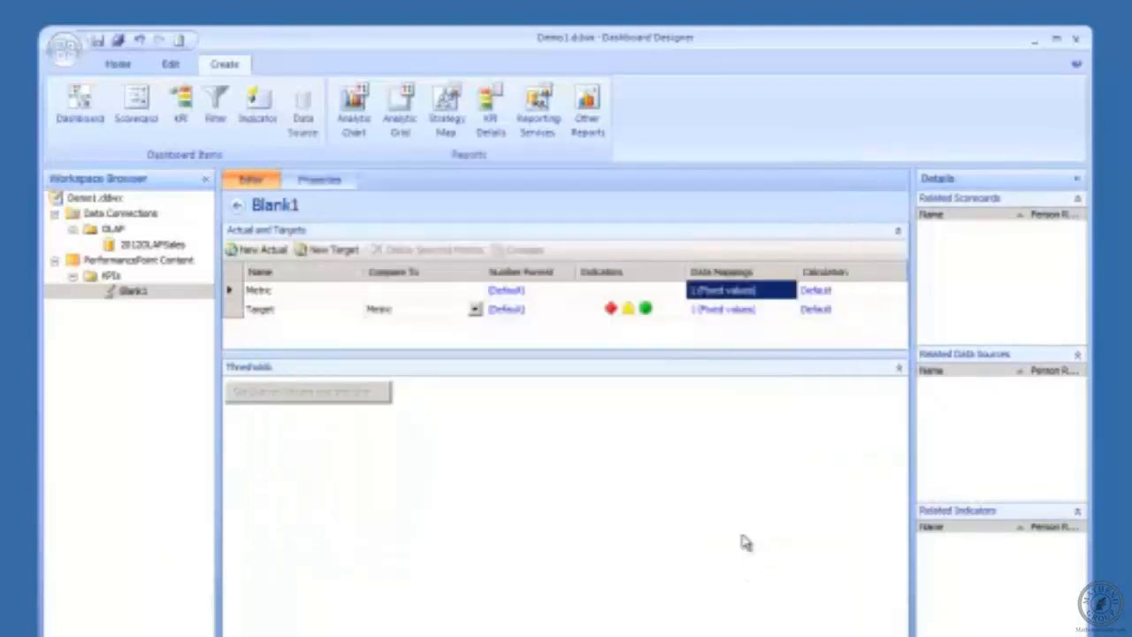
pyautogui.click(724, 310)
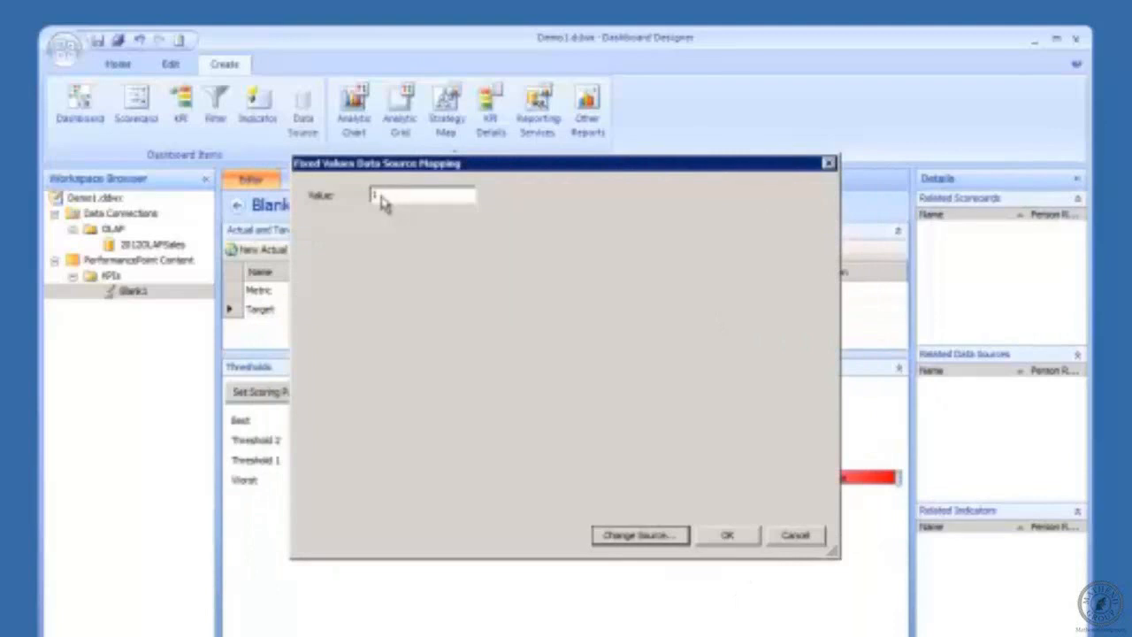
pyautogui.click(793, 536)
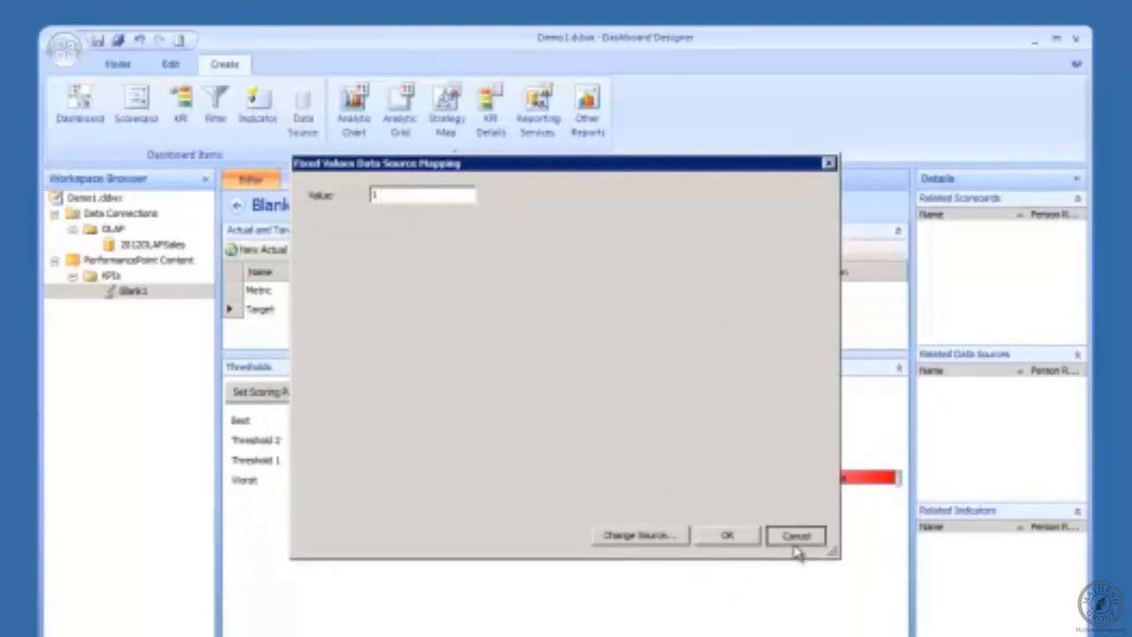
# Step: Set the Metric's fixed value to 5 and keep the Target's fixed value at 1
pyautogui.click(735, 292)
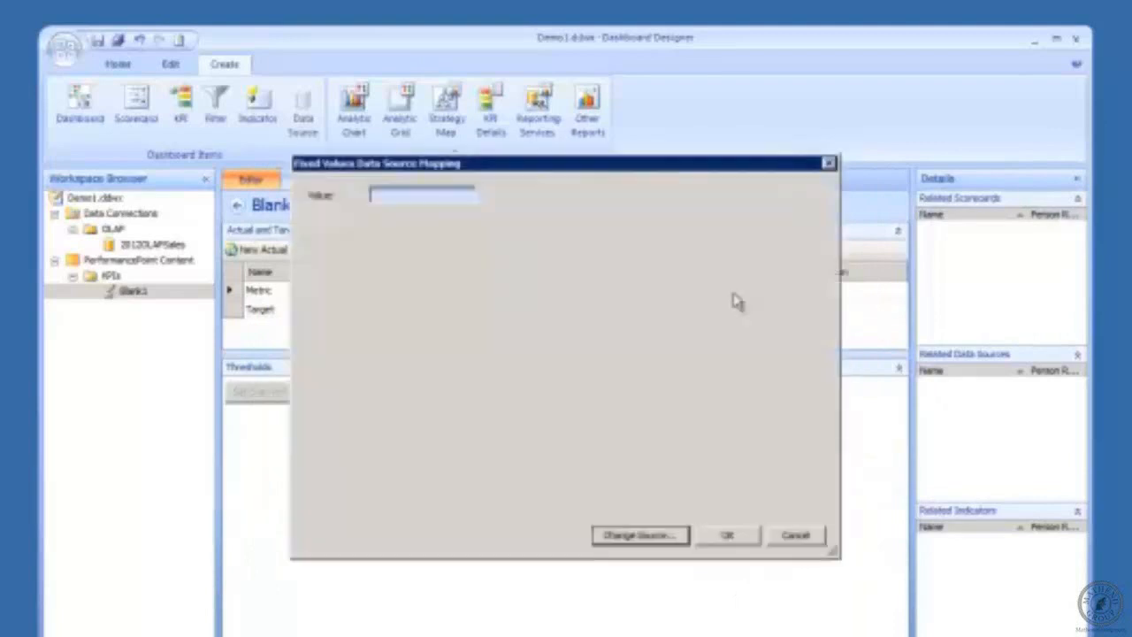
pyautogui.moveTo(389, 200); pyautogui.dragTo(309, 295)
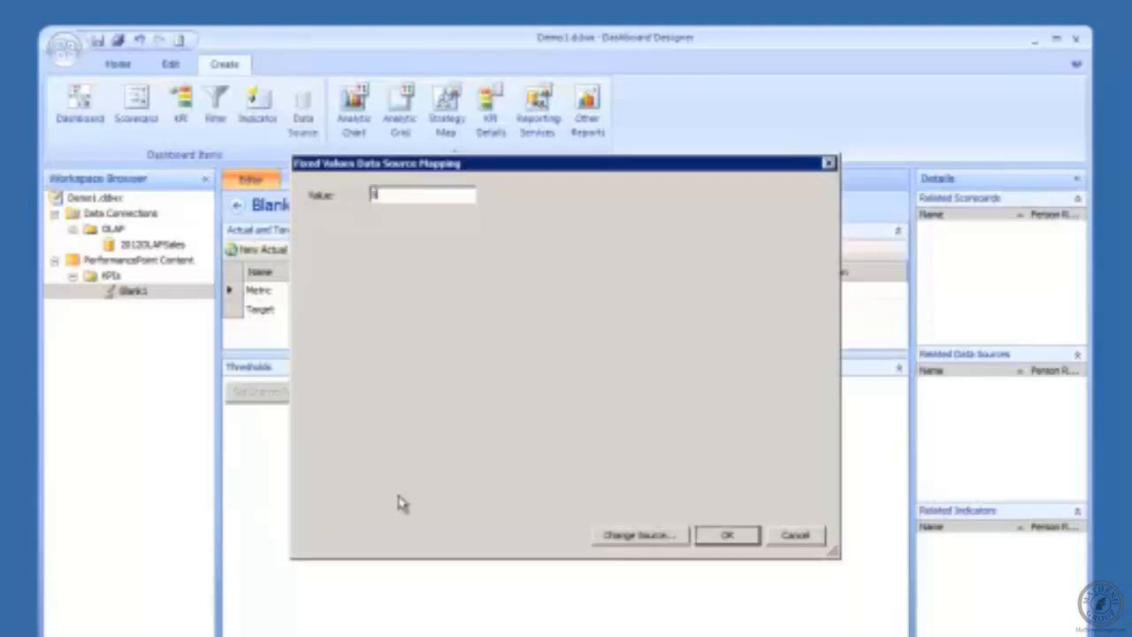
pyautogui.click(732, 542)
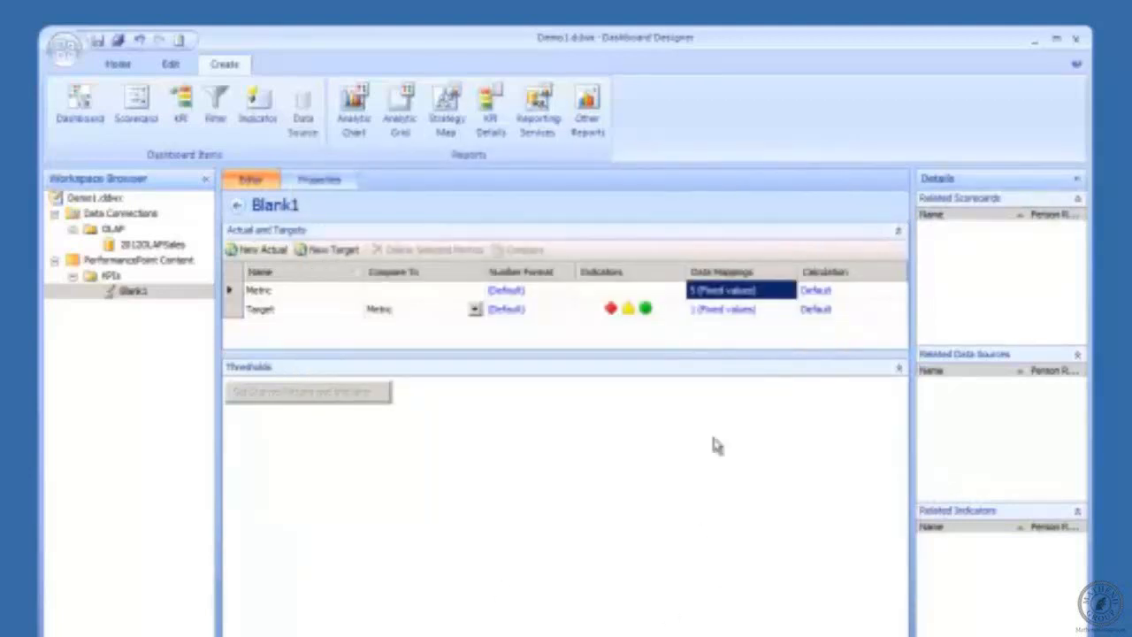
pyautogui.click(703, 311)
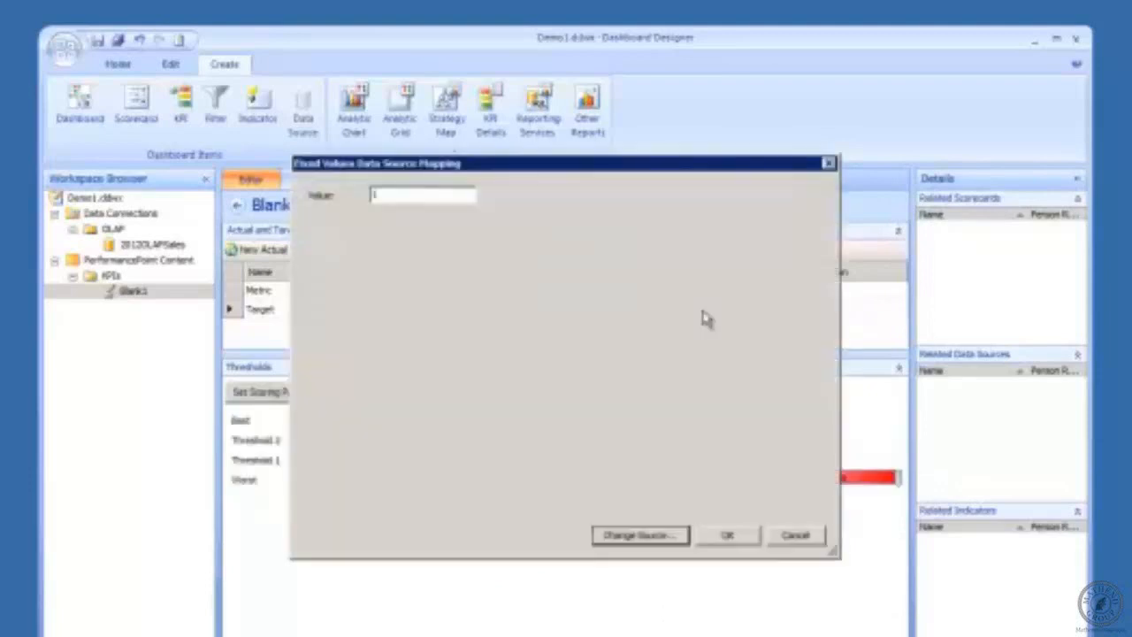
pyautogui.doubleClick(380, 195)
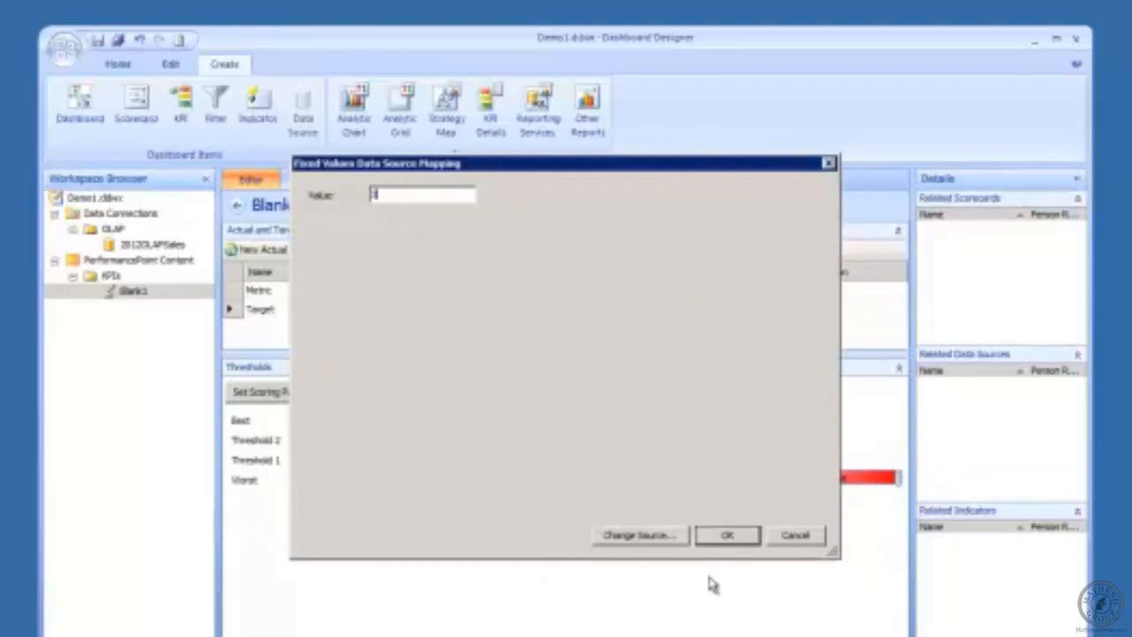
pyautogui.click(730, 537)
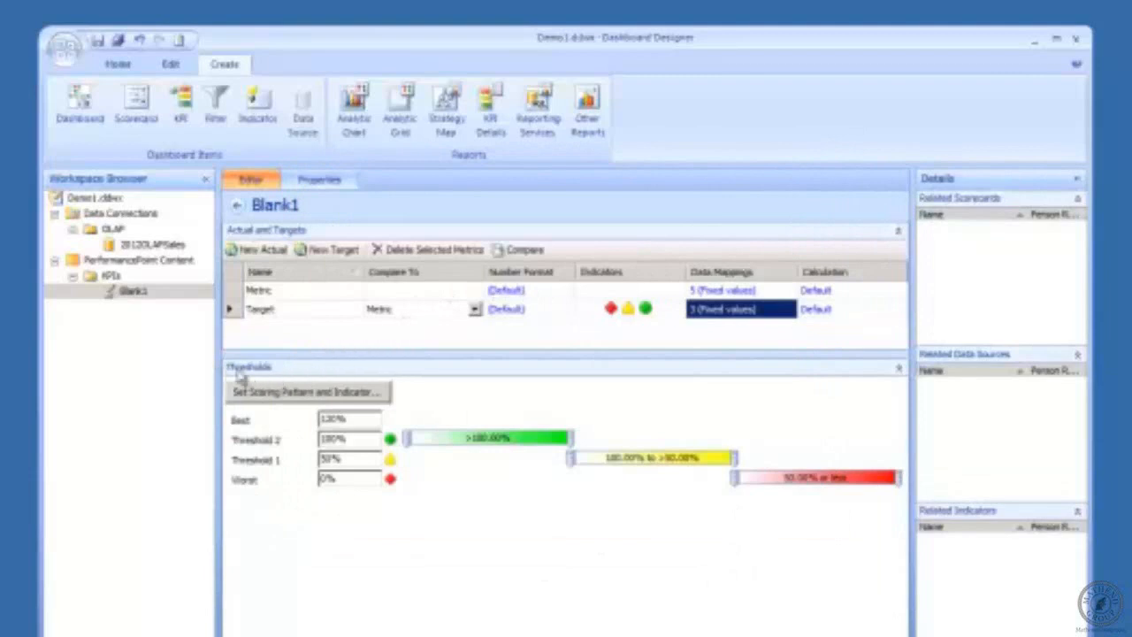
pyautogui.click(351, 401)
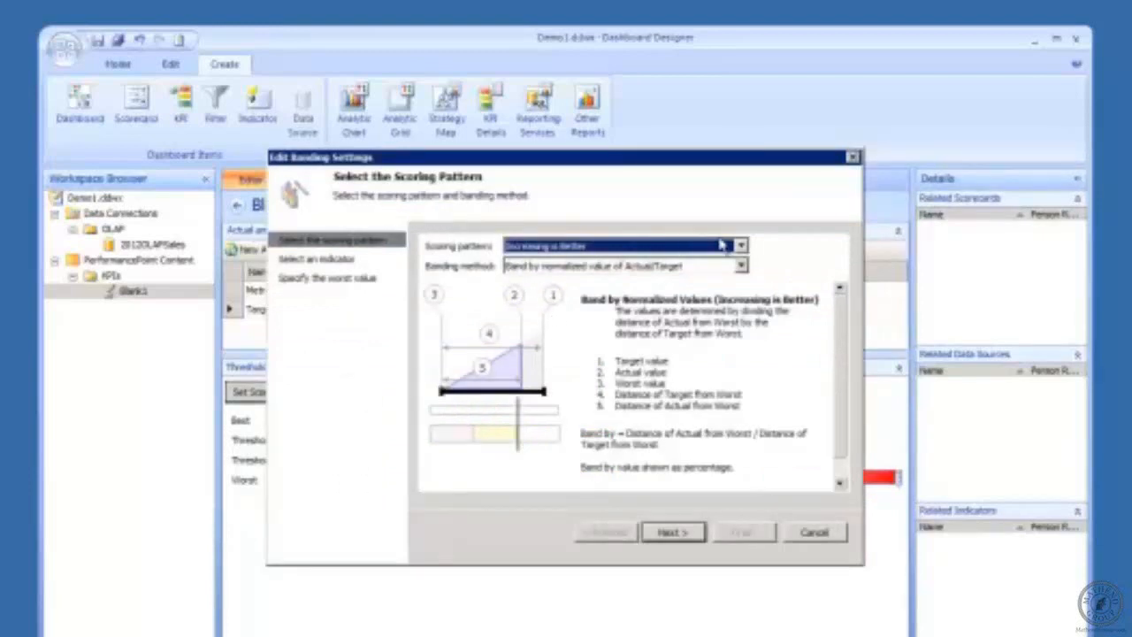
# Step: Try Decreasing and Closer to Target scoring patterns, then settle on Increasing is Better
pyautogui.click(741, 248)
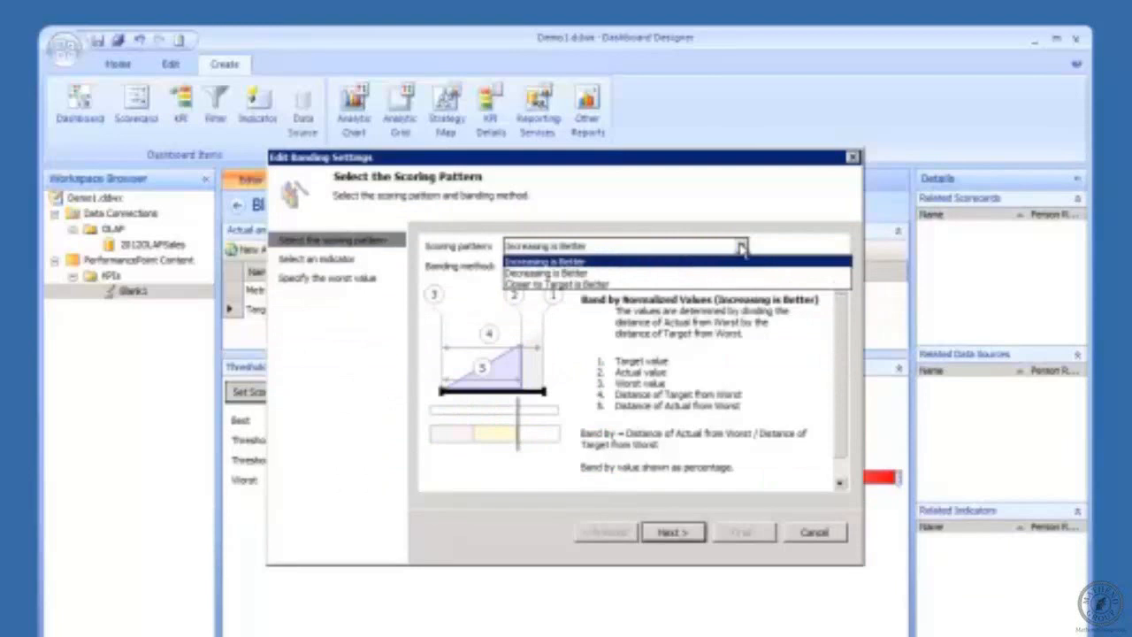
pyautogui.click(702, 274)
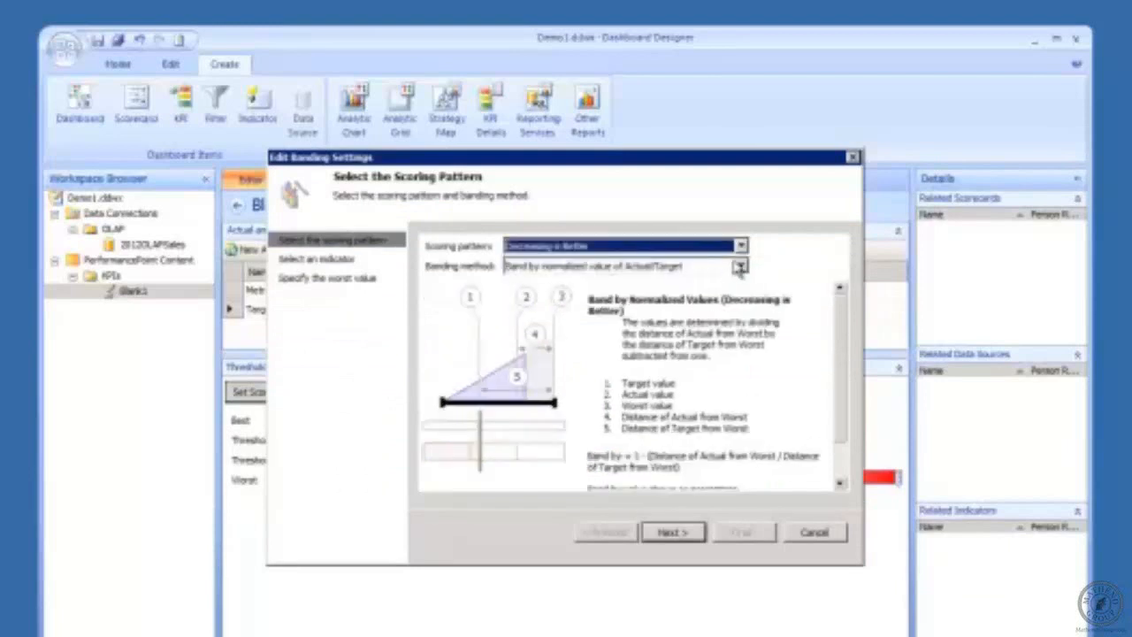
pyautogui.click(743, 247)
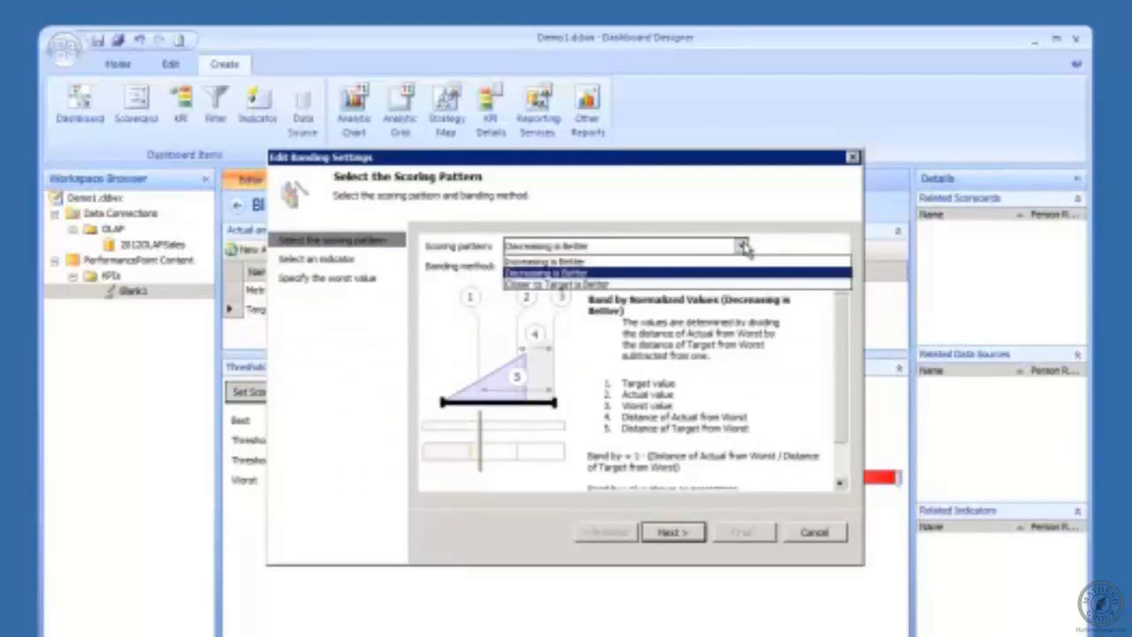
pyautogui.click(696, 285)
pyautogui.click(741, 246)
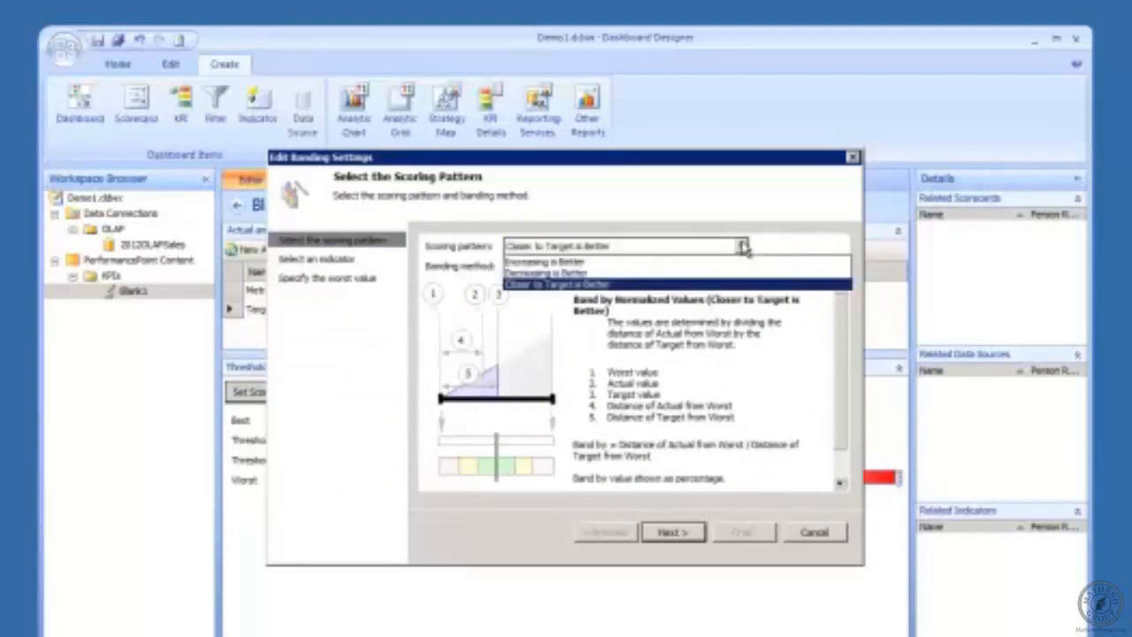
pyautogui.click(665, 253)
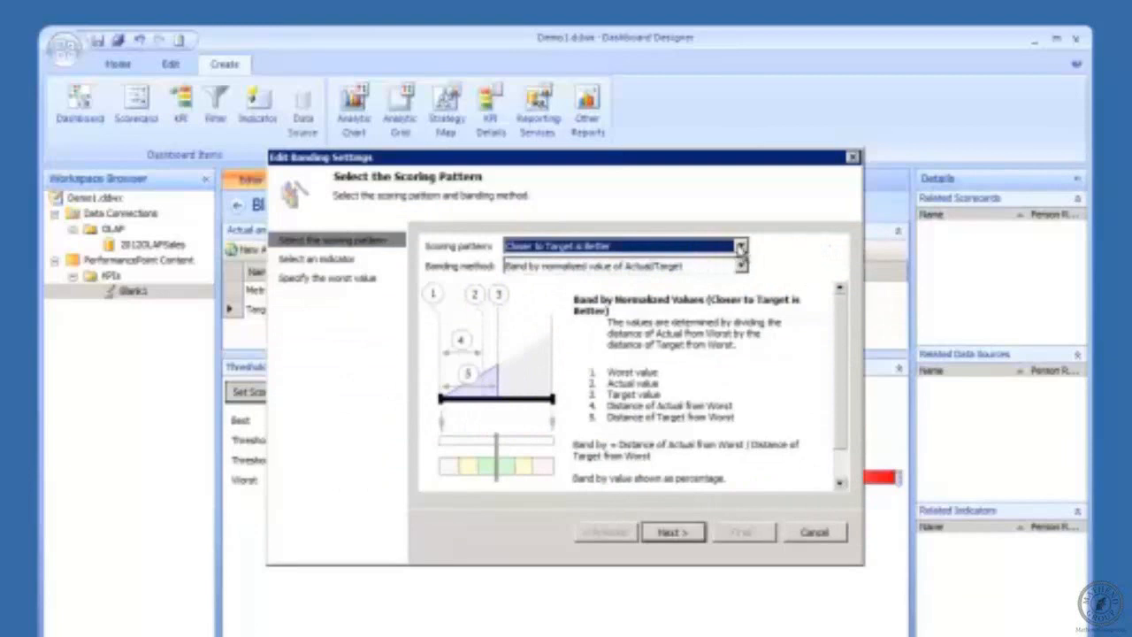
pyautogui.click(740, 247)
pyautogui.click(615, 262)
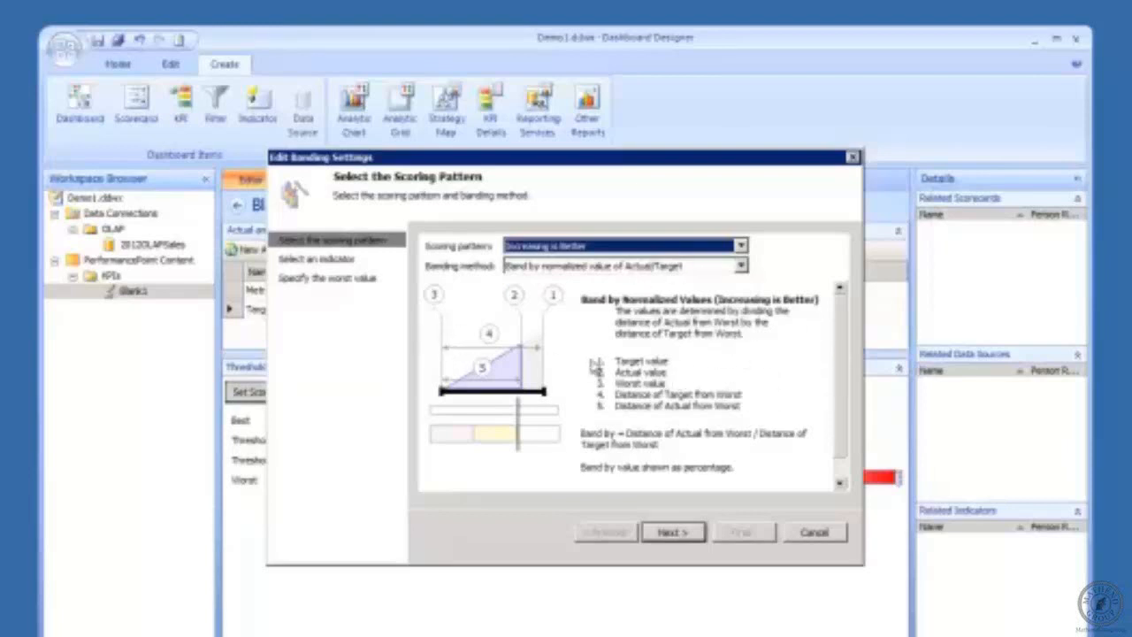
pyautogui.click(670, 533)
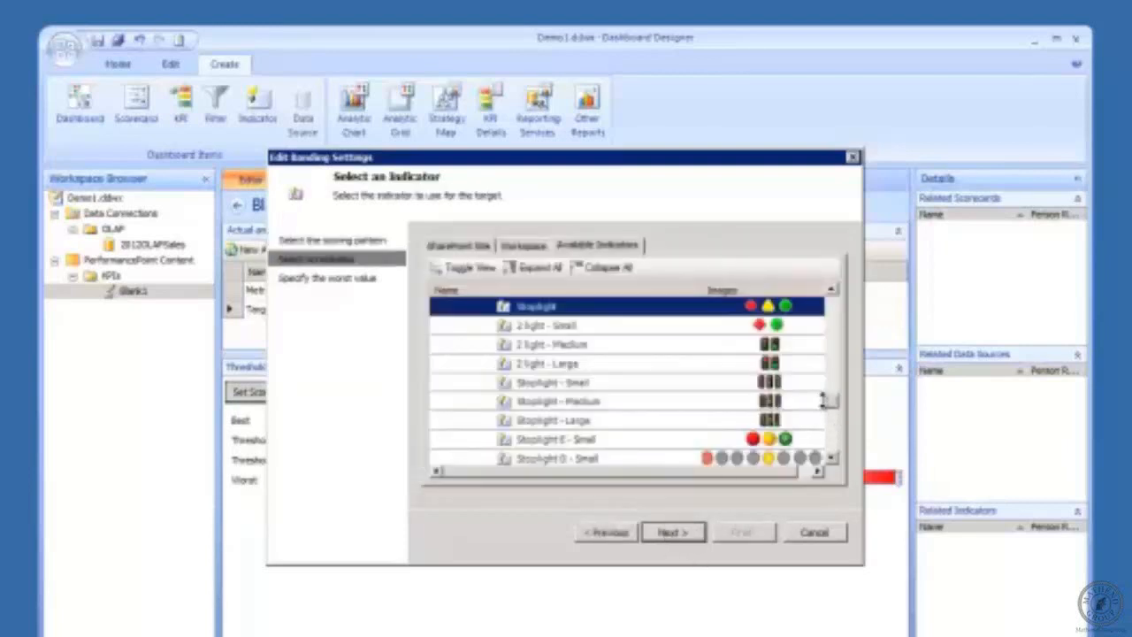
pyautogui.moveTo(832, 407)
pyautogui.mouseDown()
pyautogui.moveTo(836, 453)
pyautogui.moveTo(834, 399)
pyautogui.mouseUp()
pyautogui.scroll(-2, 833, 400)
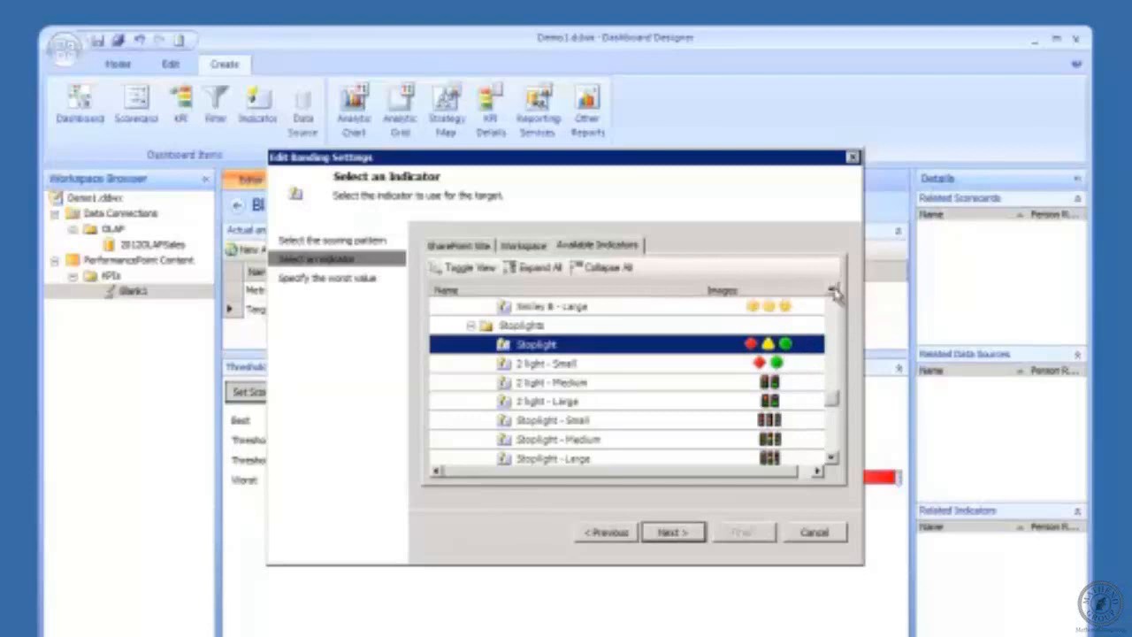
pyautogui.click(834, 292)
pyautogui.click(834, 292)
pyautogui.click(834, 292)
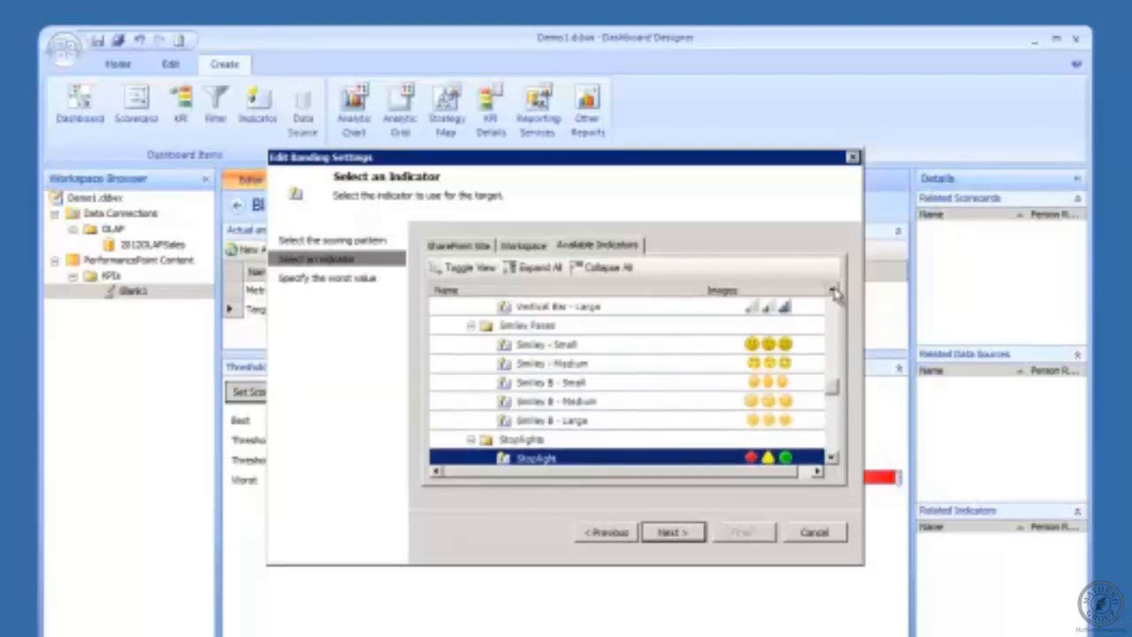
pyautogui.click(833, 292)
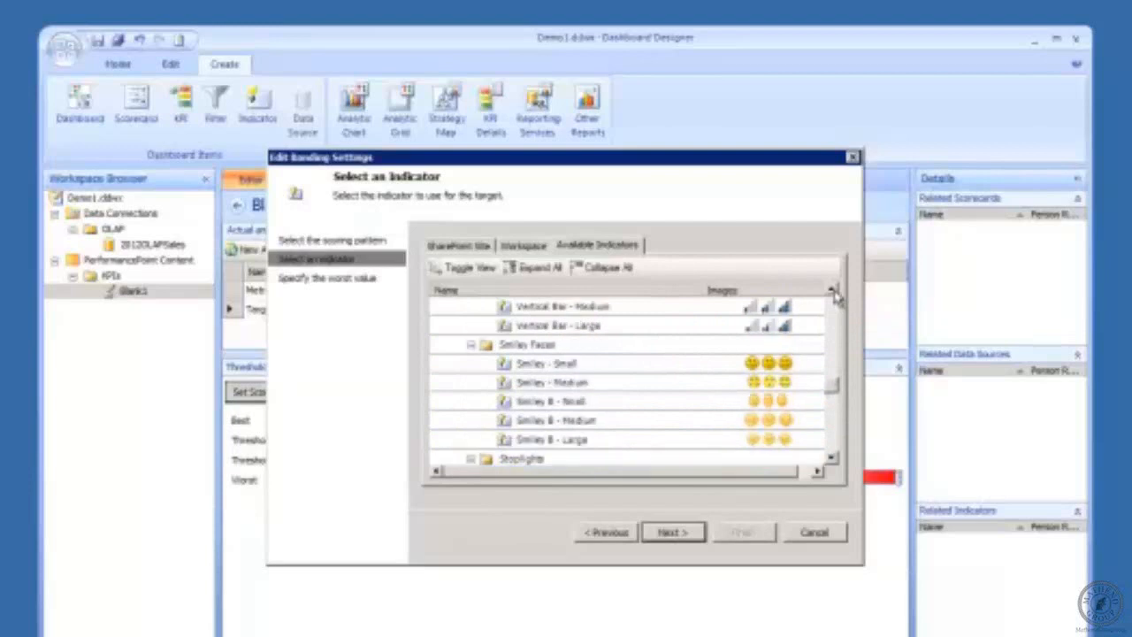
pyautogui.click(833, 292)
pyautogui.click(833, 292)
pyautogui.click(833, 292)
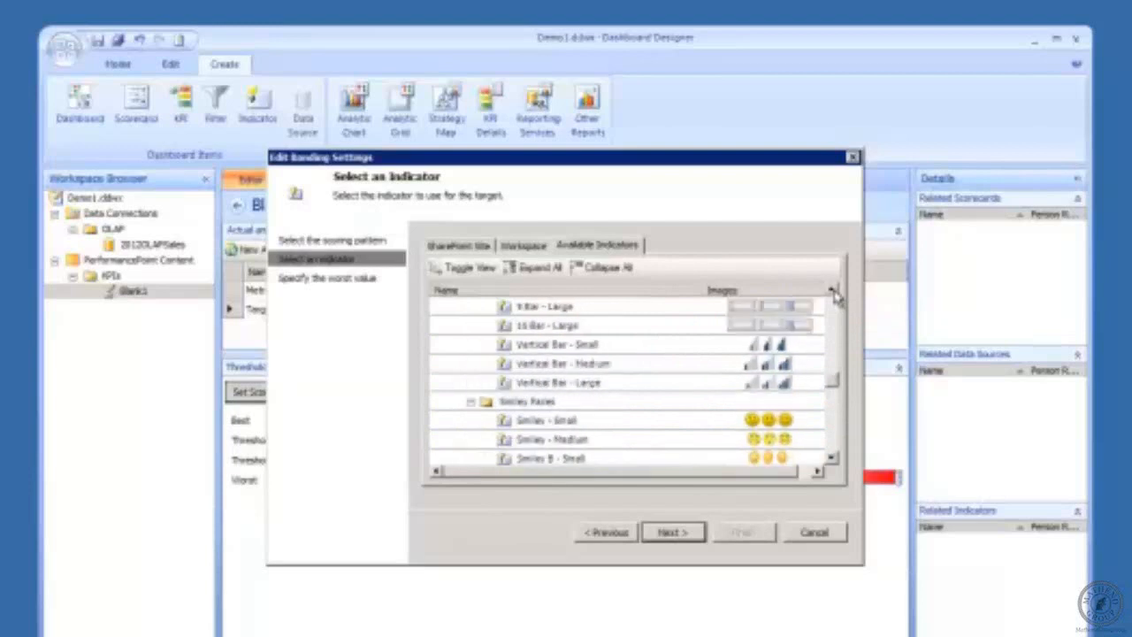
pyautogui.click(832, 459)
pyautogui.click(832, 459)
pyautogui.click(832, 459)
pyautogui.click(832, 459)
pyautogui.click(832, 459)
pyautogui.click(832, 459)
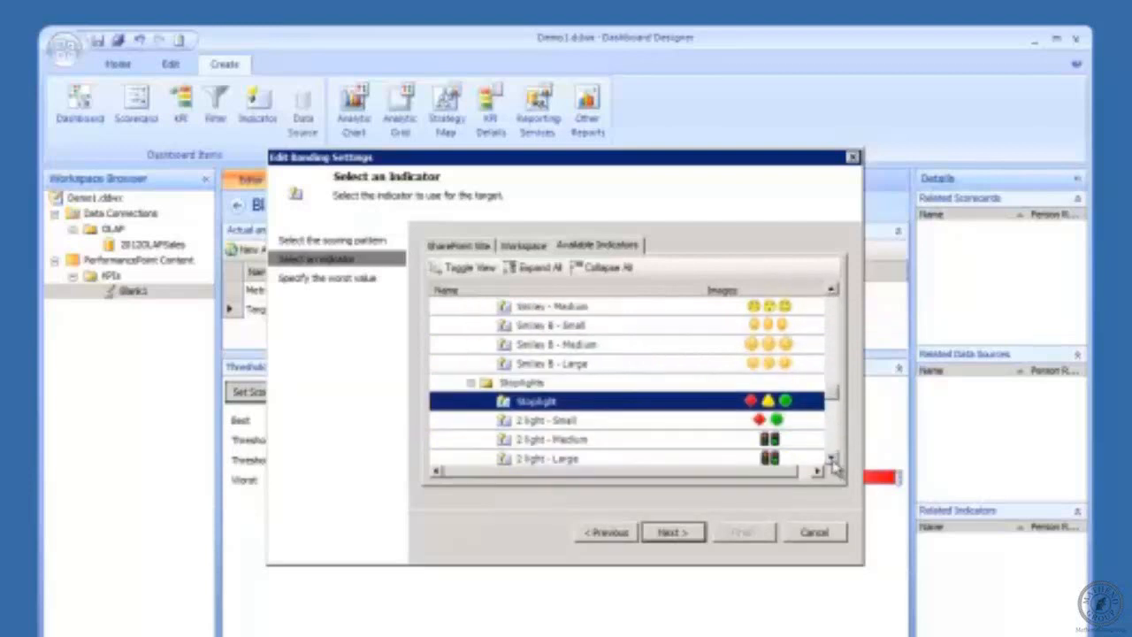
pyautogui.click(832, 459)
pyautogui.click(832, 459)
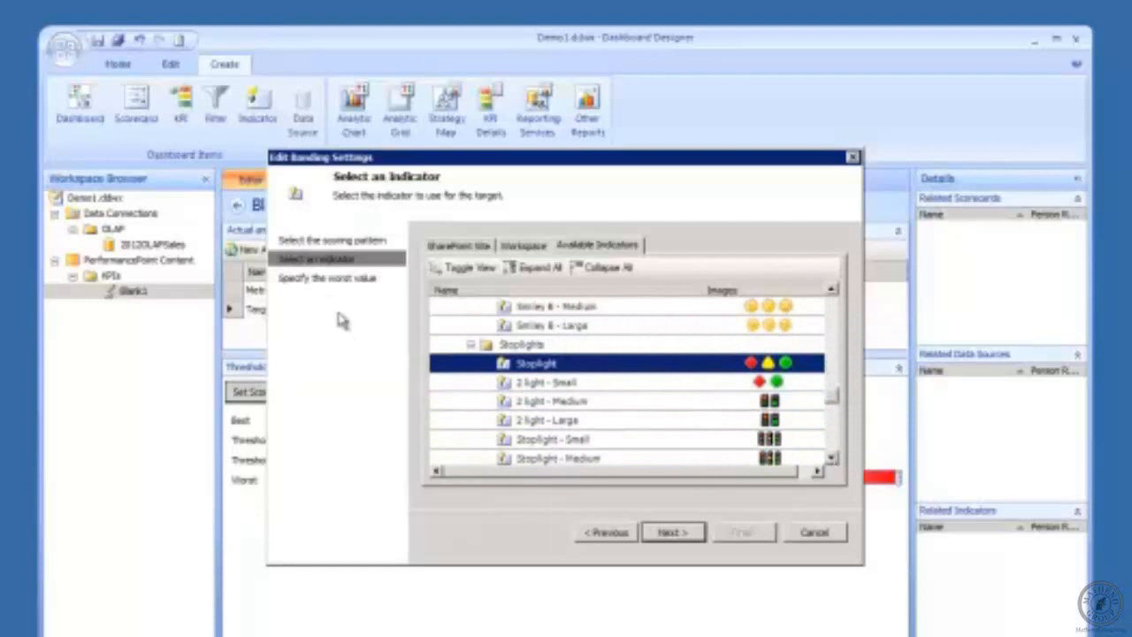
pyautogui.click(673, 533)
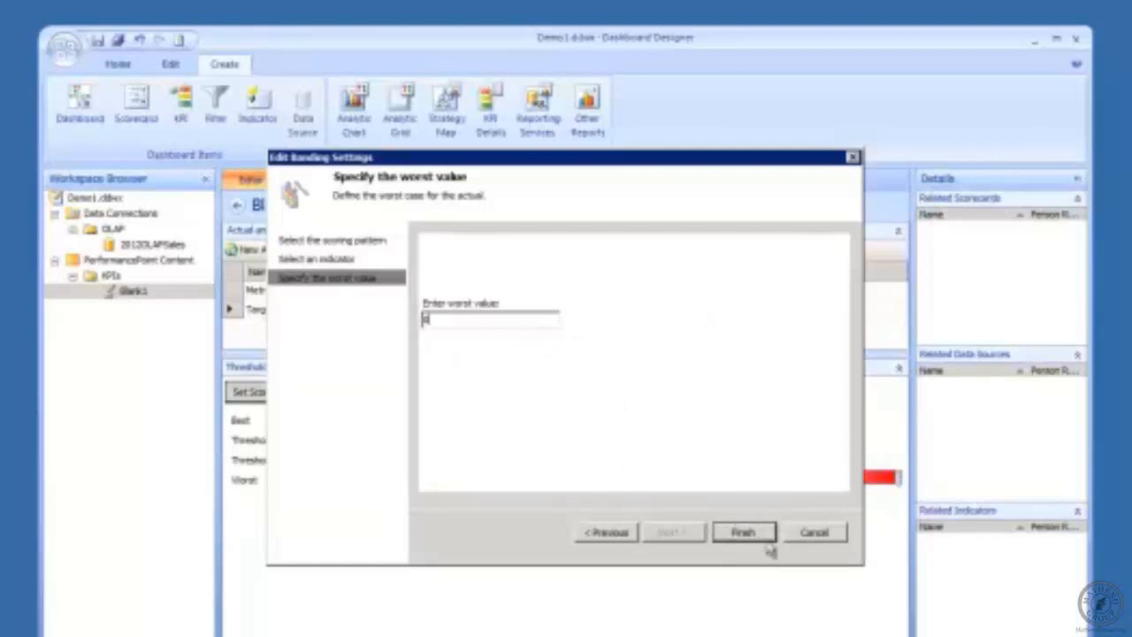
pyautogui.click(622, 536)
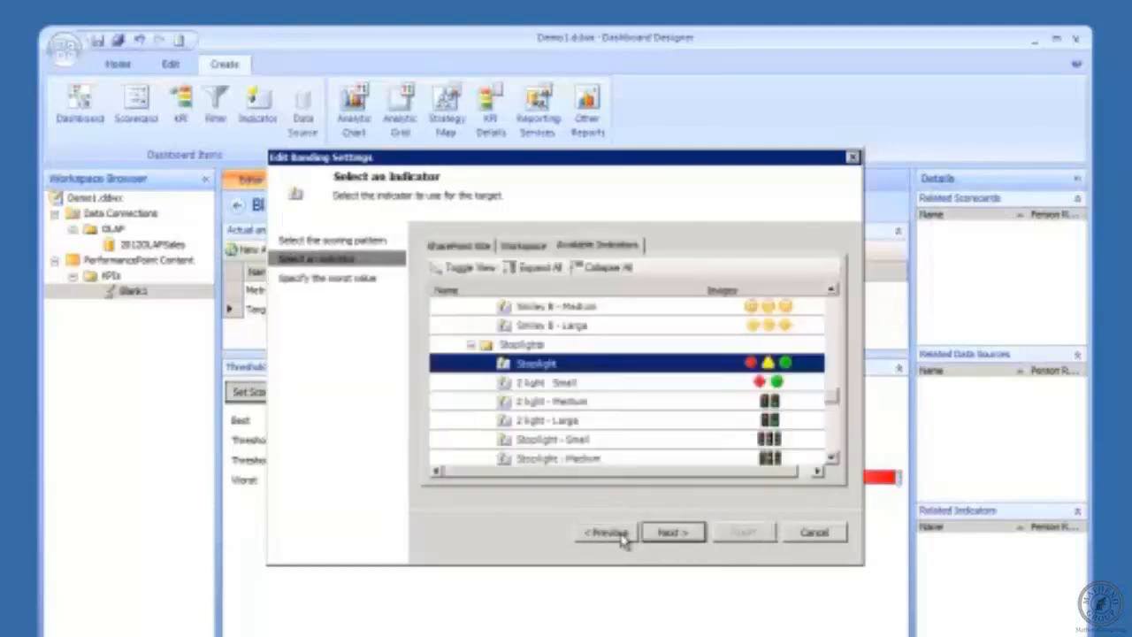
# Step: Complete the banding wizard so Blank1 gets stoplight bands of 120%, 100%, 50% and 0%
pyautogui.click(621, 536)
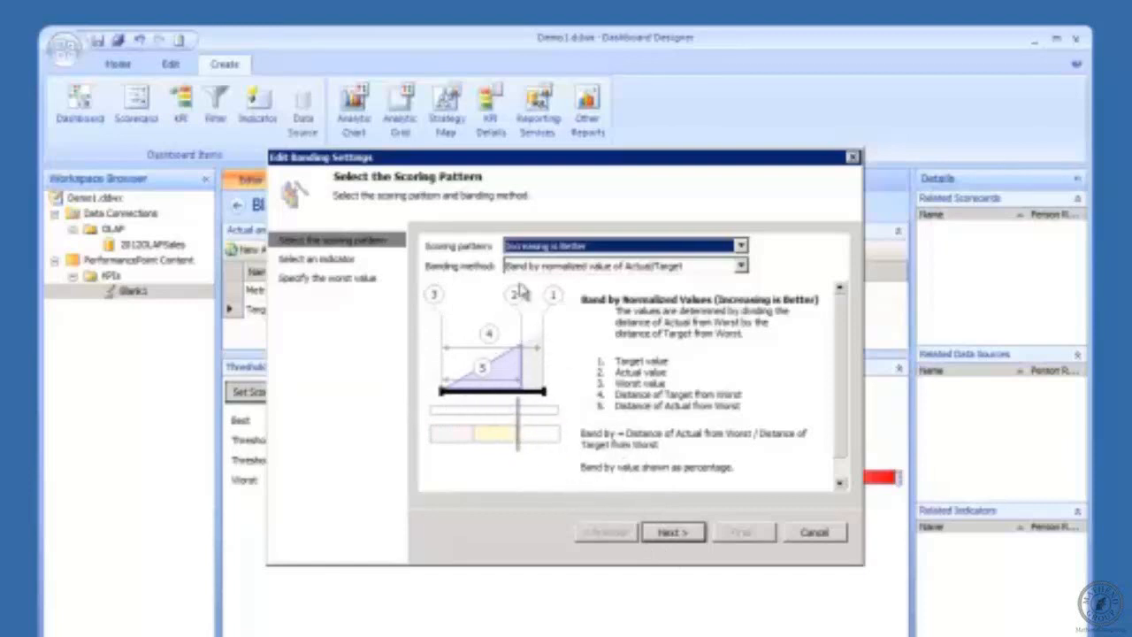
pyautogui.click(672, 534)
pyautogui.click(676, 534)
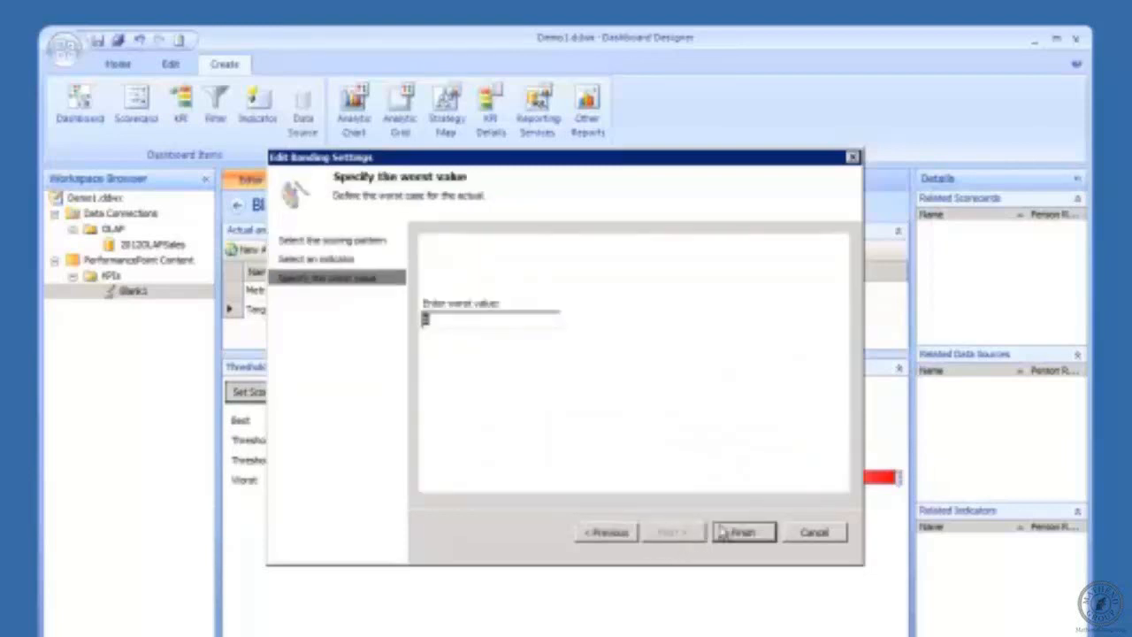
pyautogui.click(743, 535)
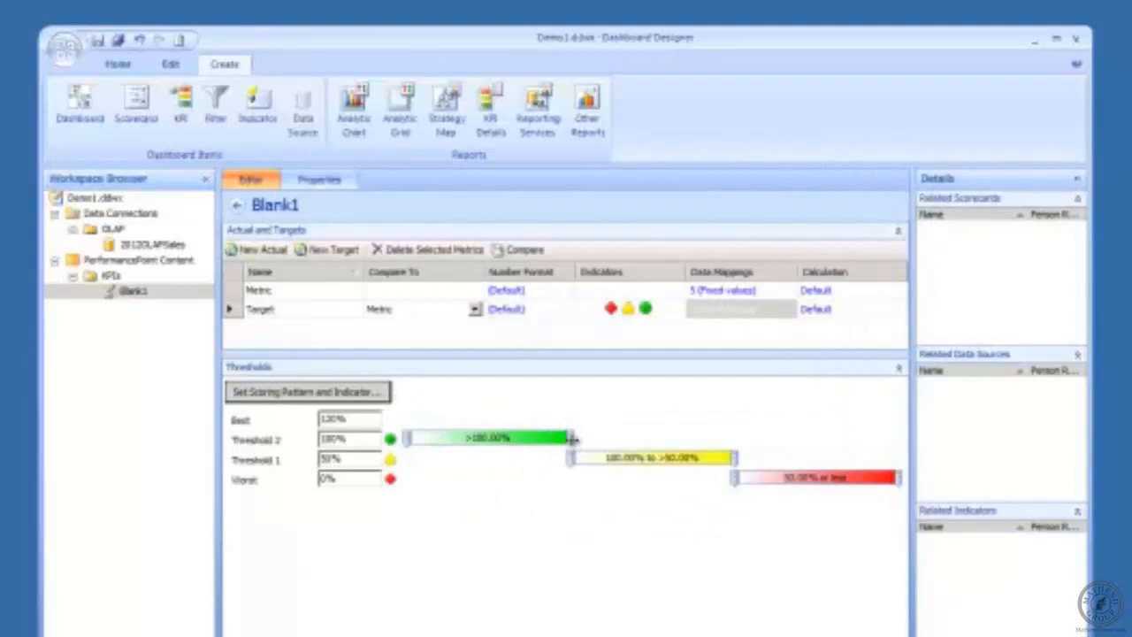
# Step: Lower the green/yellow boundary and re-enter Blank1's Threshold 2 as 100%, clearing the decimal warning
pyautogui.moveTo(573, 437); pyautogui.dragTo(508, 438)
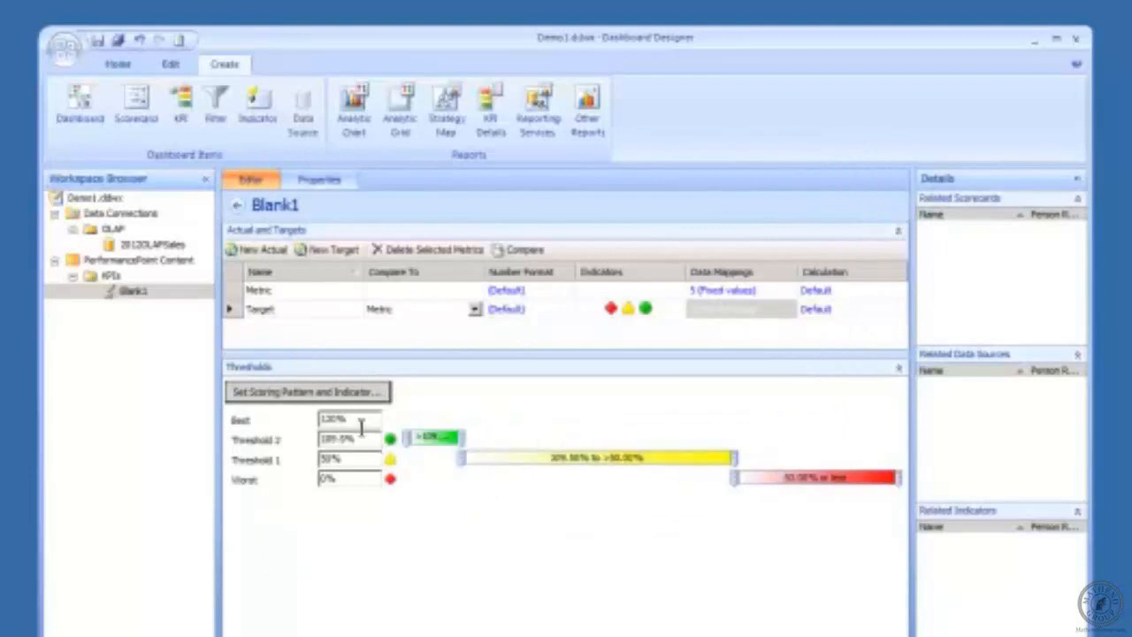
pyautogui.moveTo(363, 440); pyautogui.dragTo(300, 442)
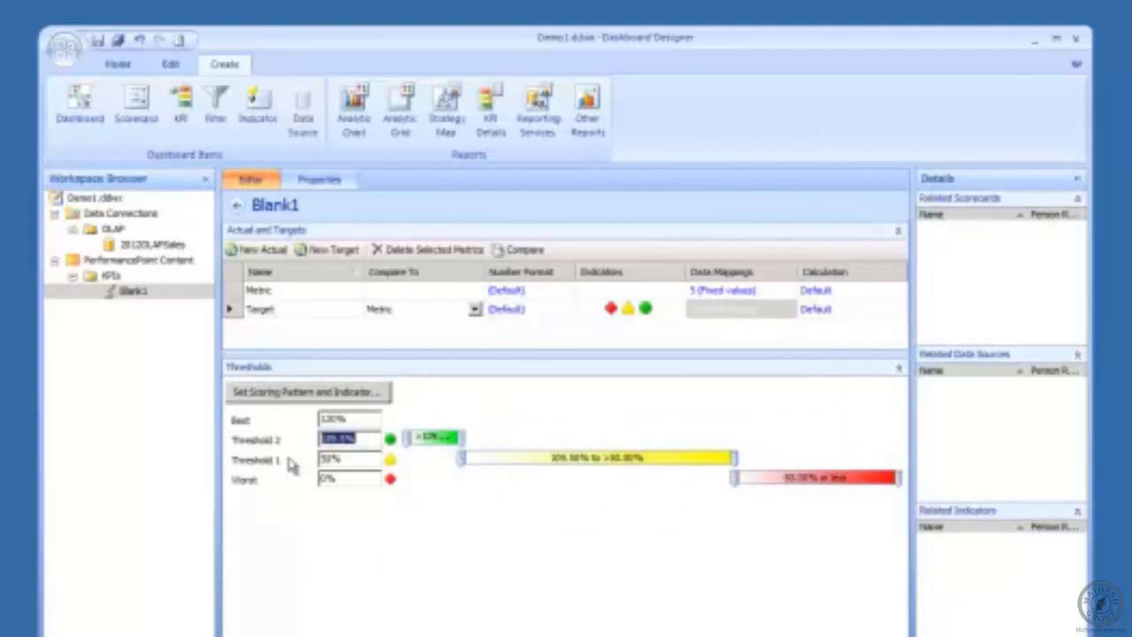
pyautogui.write('100')
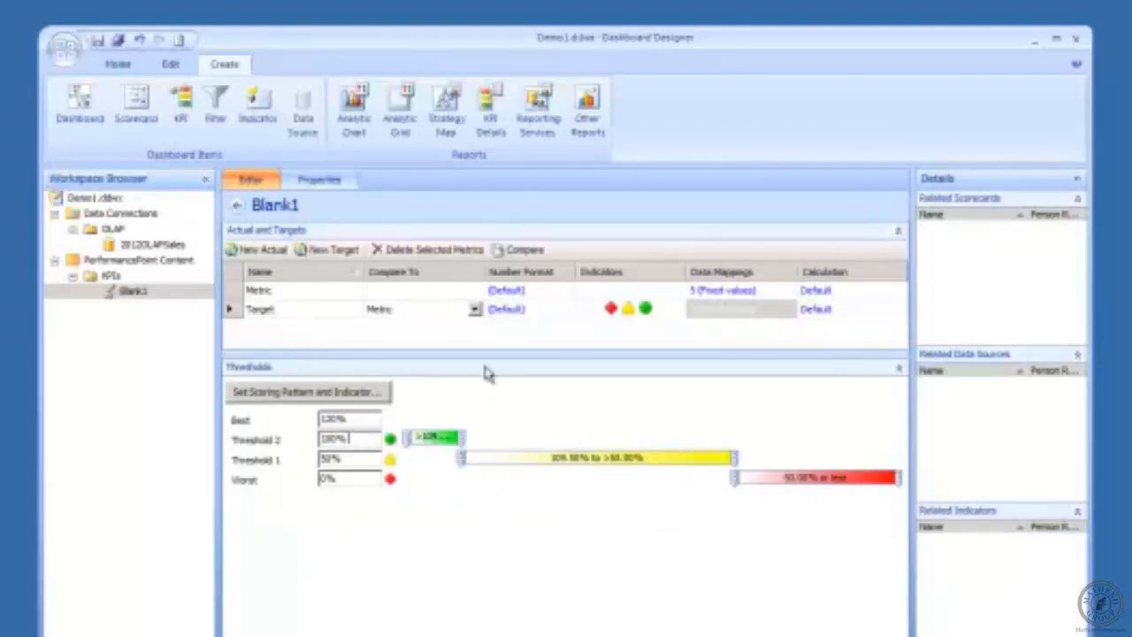
pyautogui.click(368, 424)
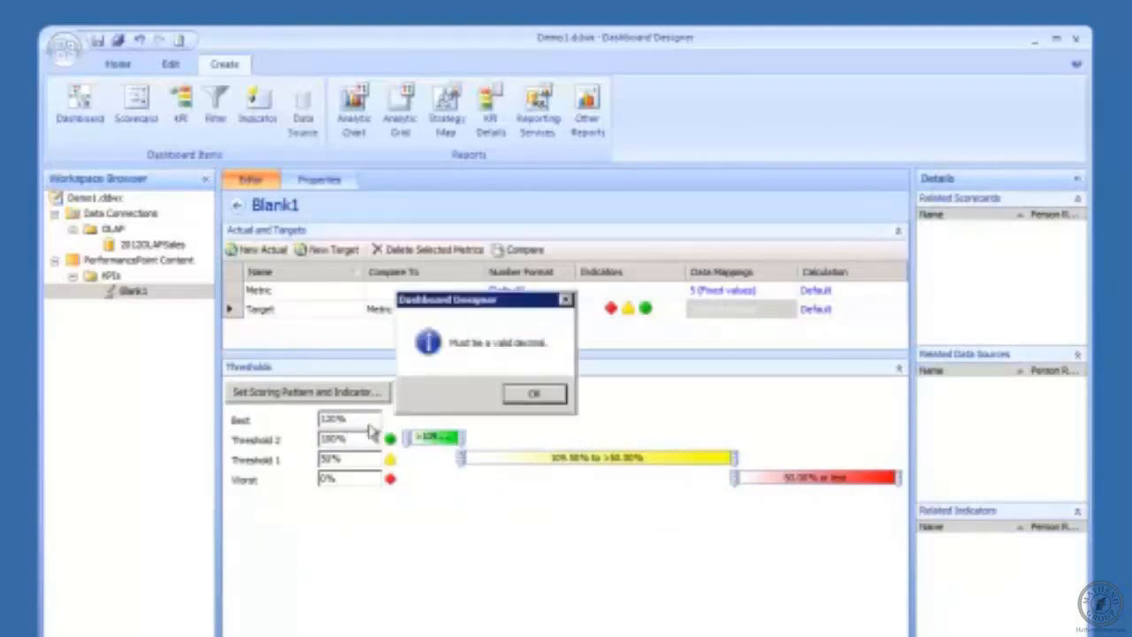
pyautogui.click(535, 395)
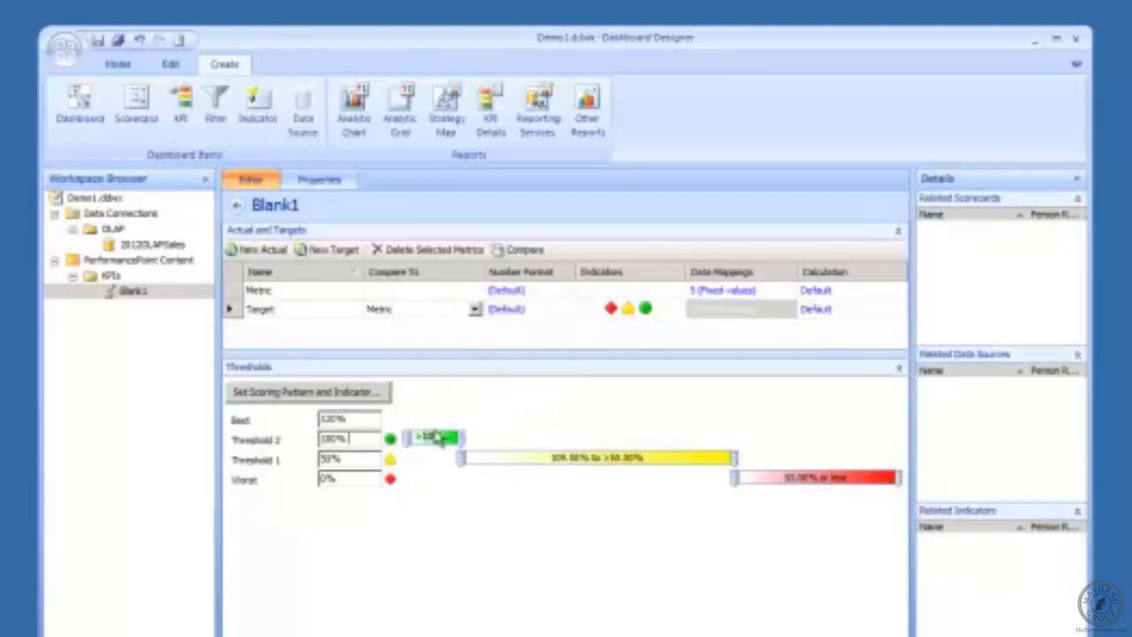
pyautogui.click(351, 438)
pyautogui.press('BackSpace')
pyautogui.click(364, 418)
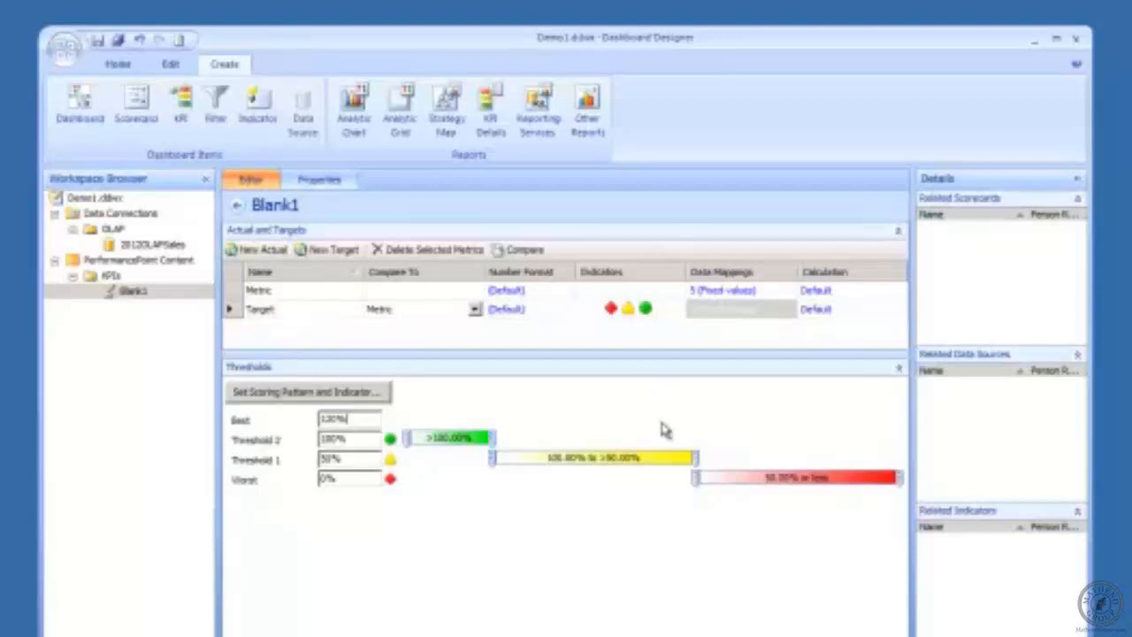
# Step: Review the Blank1 KPI's Name and Display Folder properties, then select Blank1 in the Workspace Browser
pyautogui.click(318, 180)
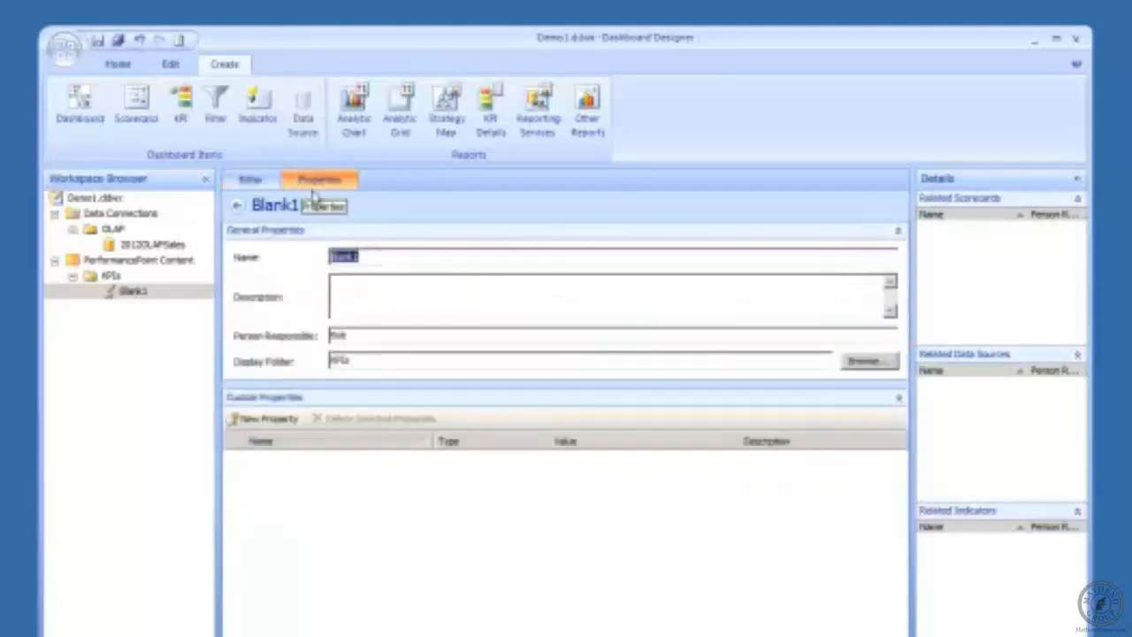
pyautogui.click(344, 295)
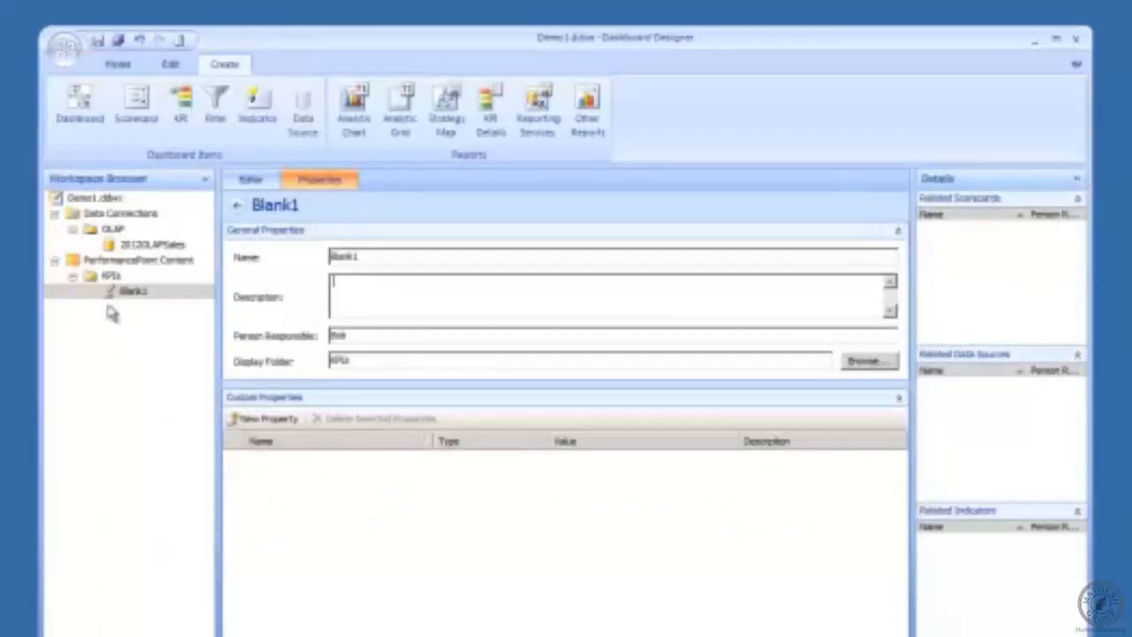
pyautogui.click(126, 293)
pyautogui.click(124, 296)
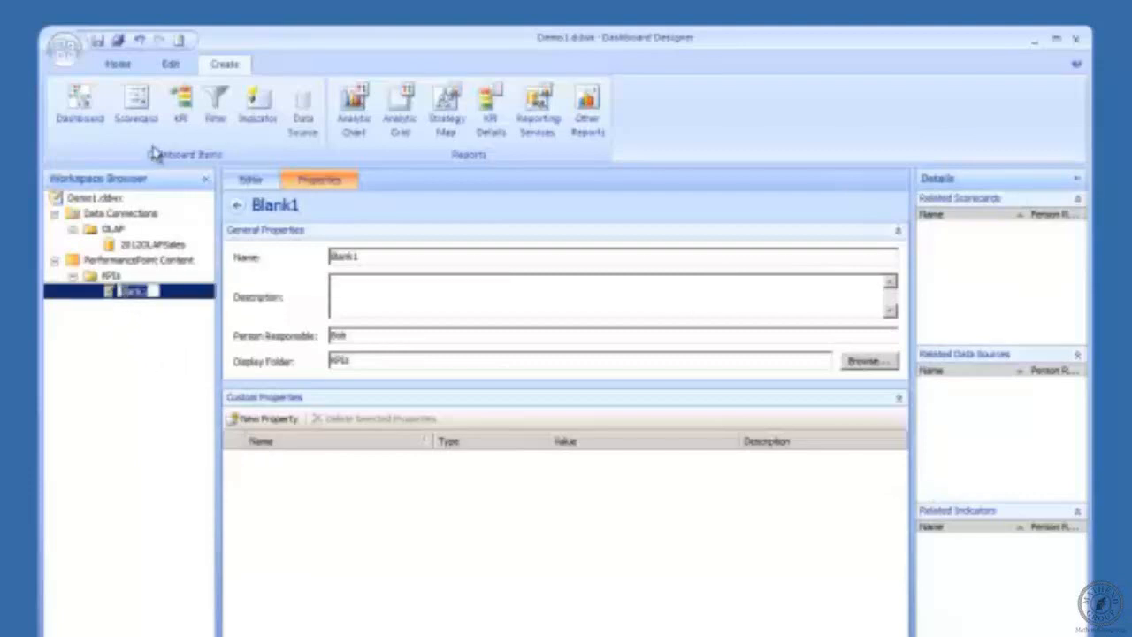
pyautogui.click(110, 297)
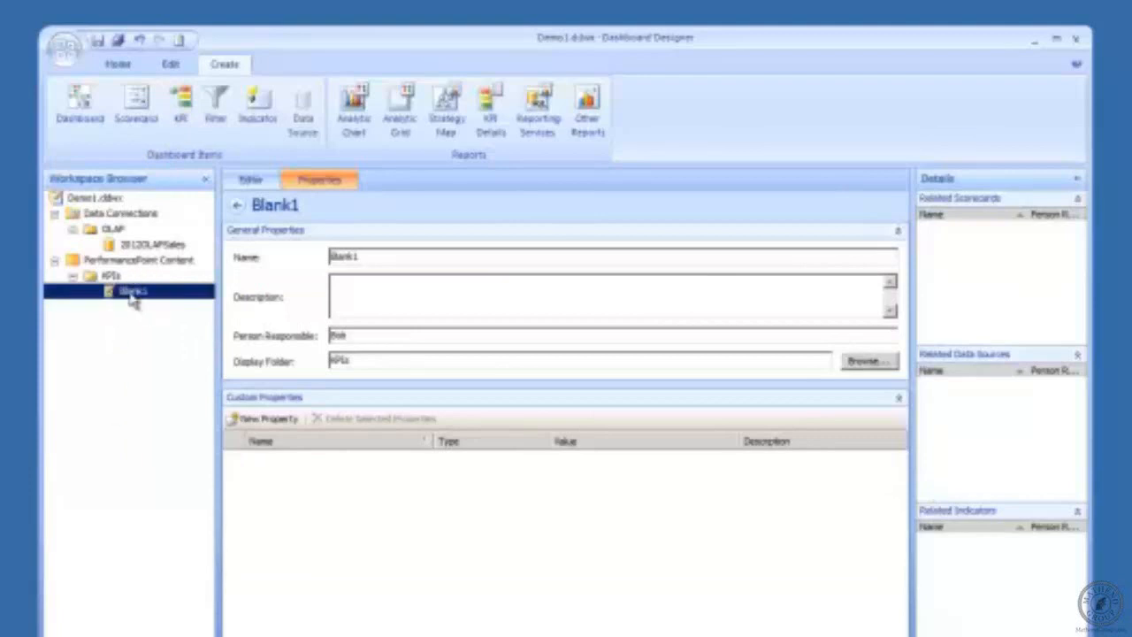
pyautogui.click(133, 295)
# Step: Save the Blank1 KPI and return to the PerformancePoint Content list
pyautogui.click(64, 49)
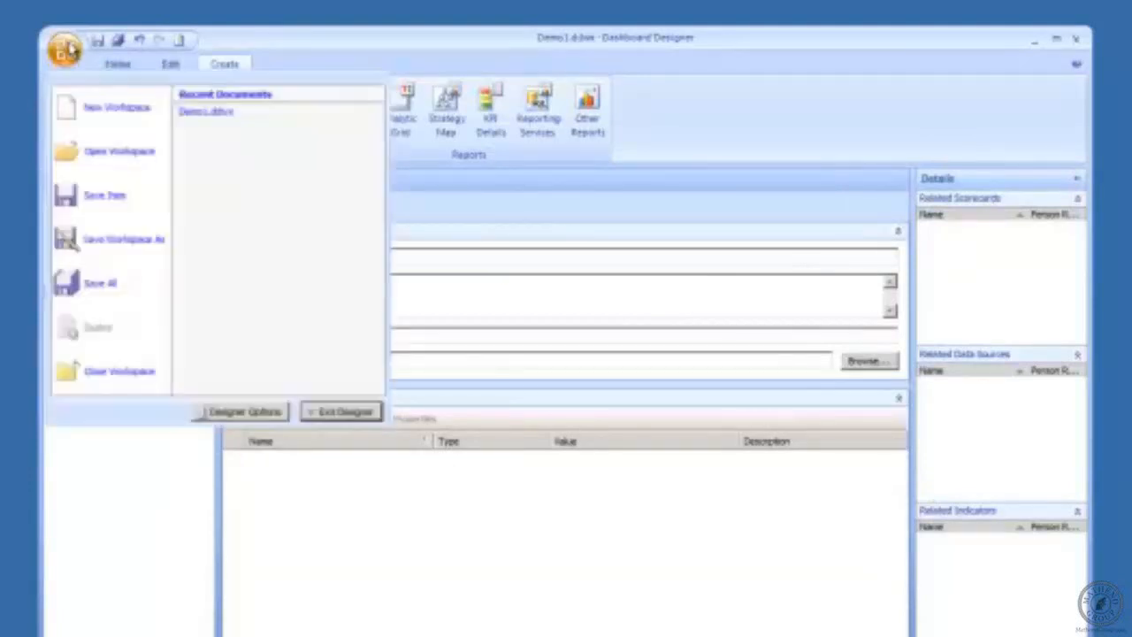
pyautogui.click(141, 606)
pyautogui.rightClick(130, 301)
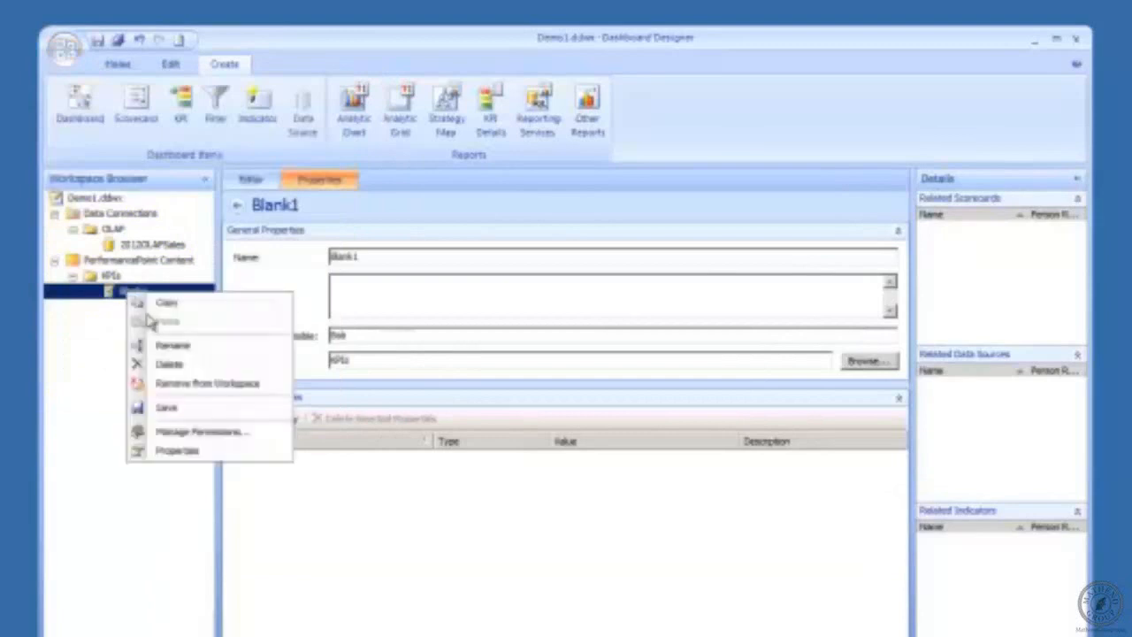
pyautogui.click(225, 405)
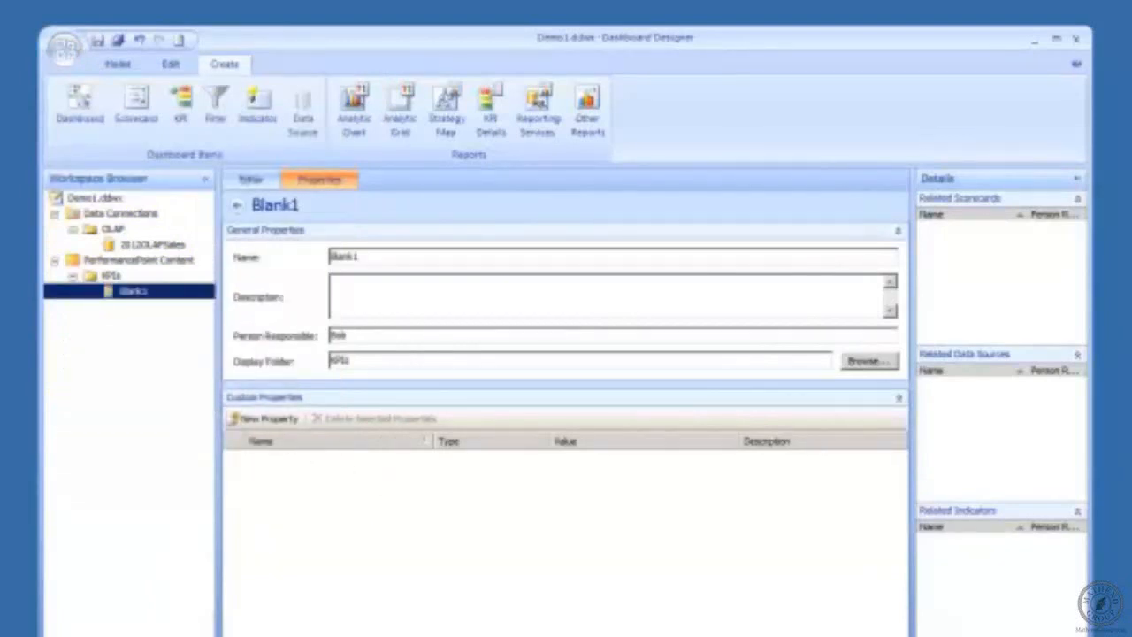
pyautogui.click(361, 256)
pyautogui.click(103, 262)
# Step: Start a new scorecard in PerformancePoint Content from the Analysis Services template
pyautogui.rightClick(103, 262)
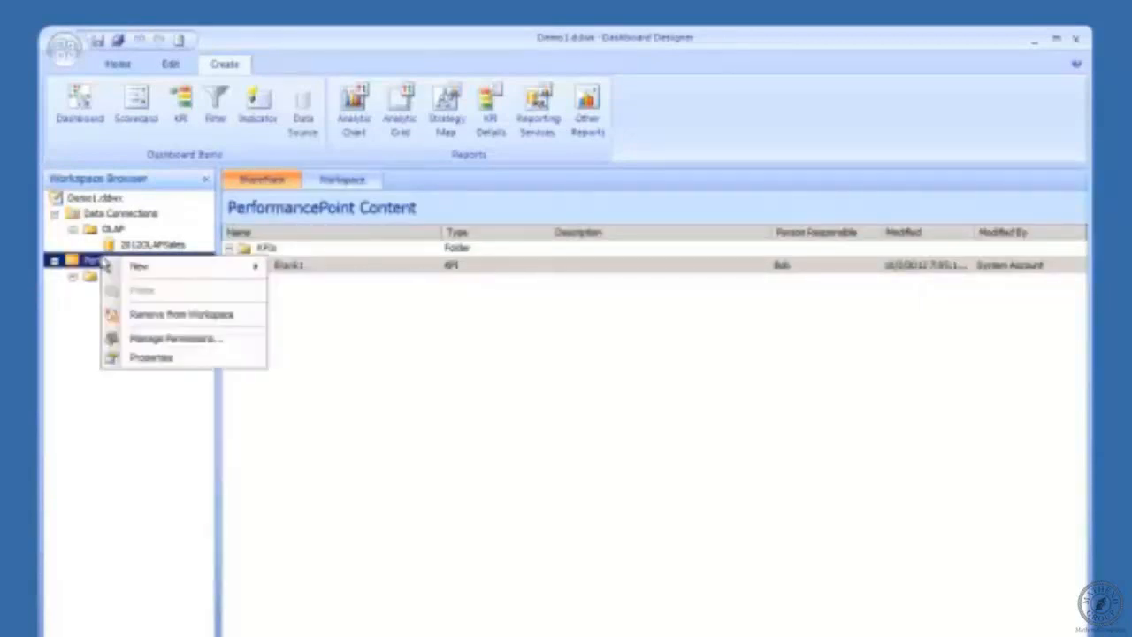
pyautogui.moveTo(181, 267)
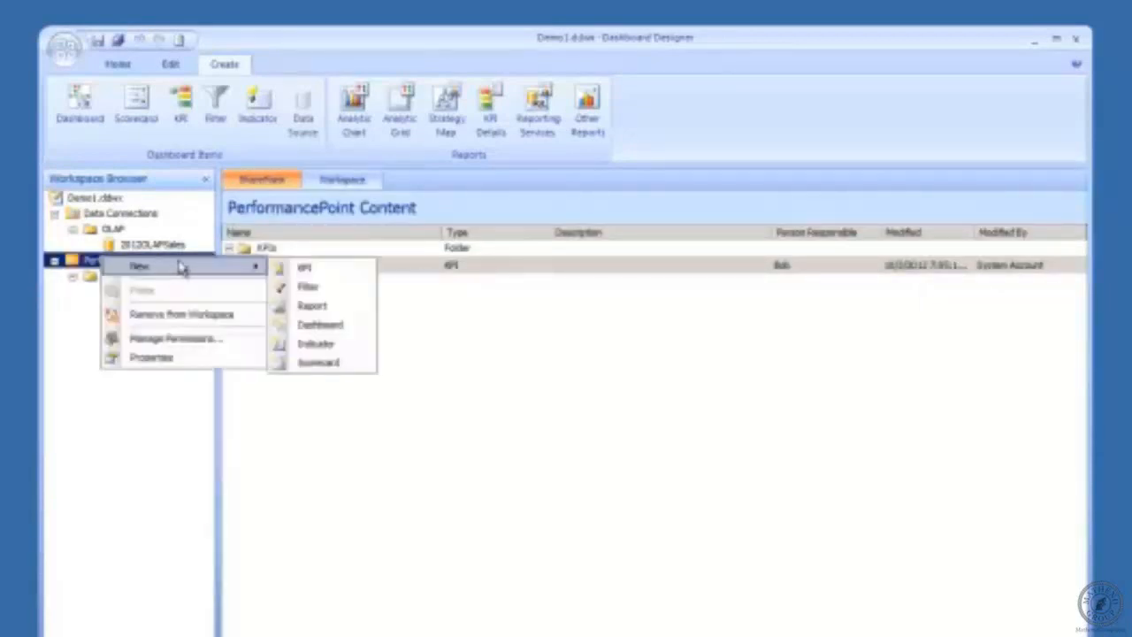
pyautogui.click(342, 361)
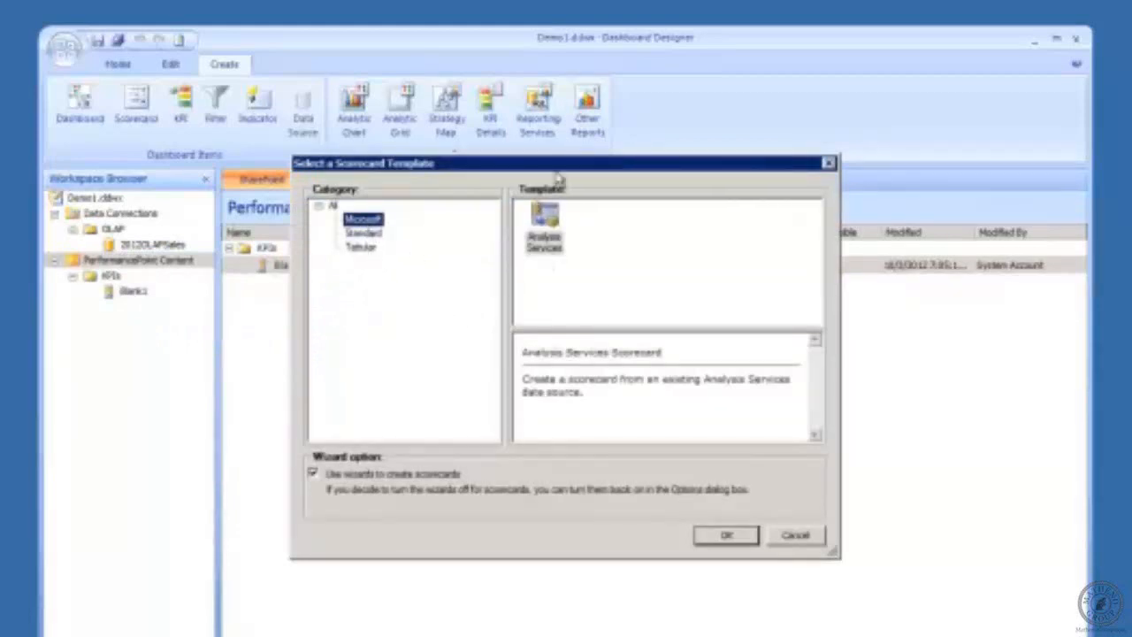
pyautogui.click(728, 536)
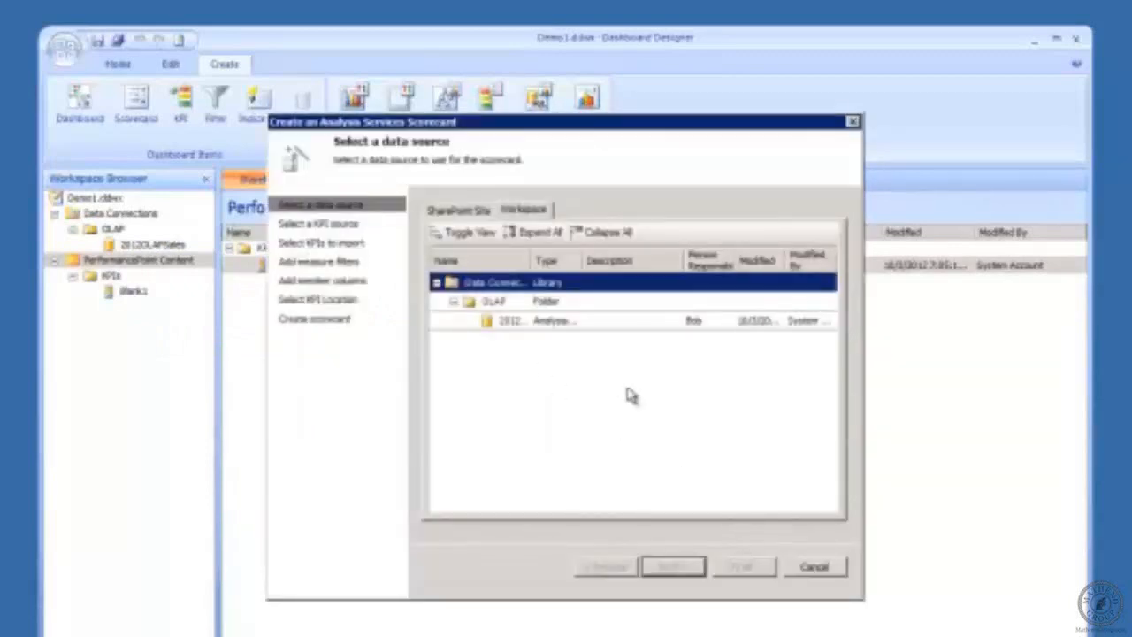
# Step: Use the 2012 OLAP sales data source and choose to import SQL Server Analysis Services KPIs
pyautogui.click(552, 321)
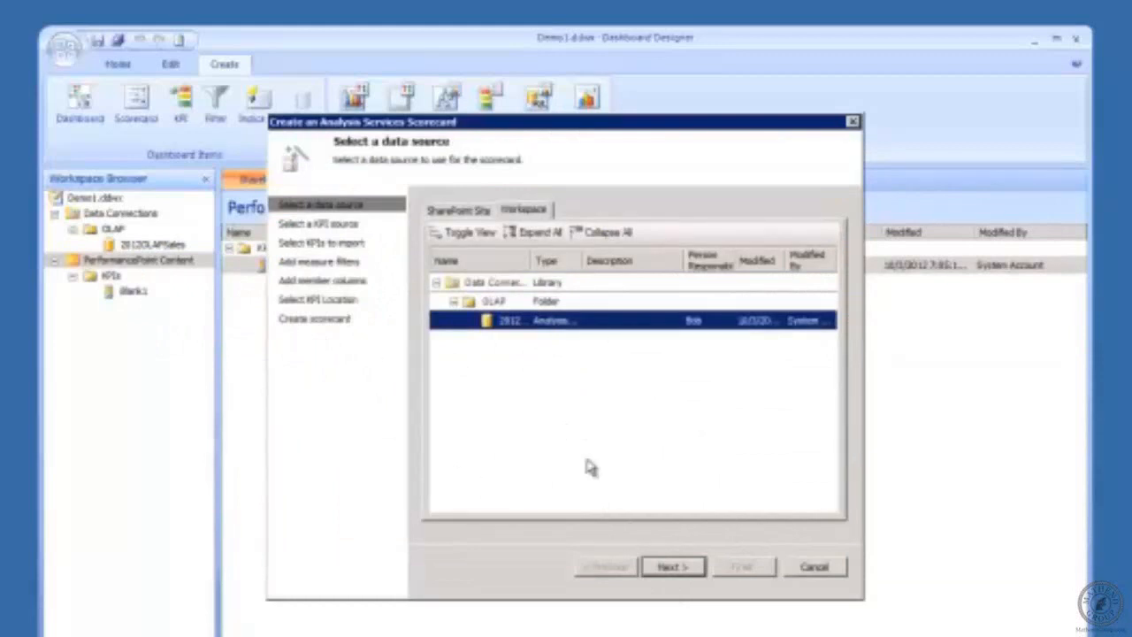
pyautogui.click(667, 570)
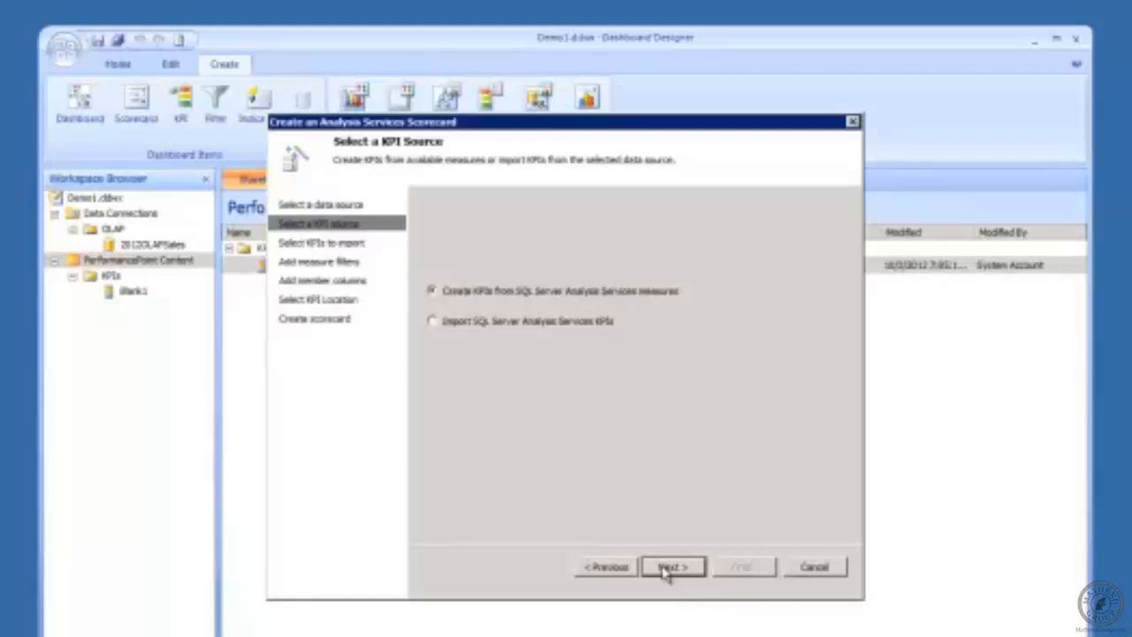
pyautogui.click(488, 324)
pyautogui.click(556, 296)
pyautogui.click(687, 569)
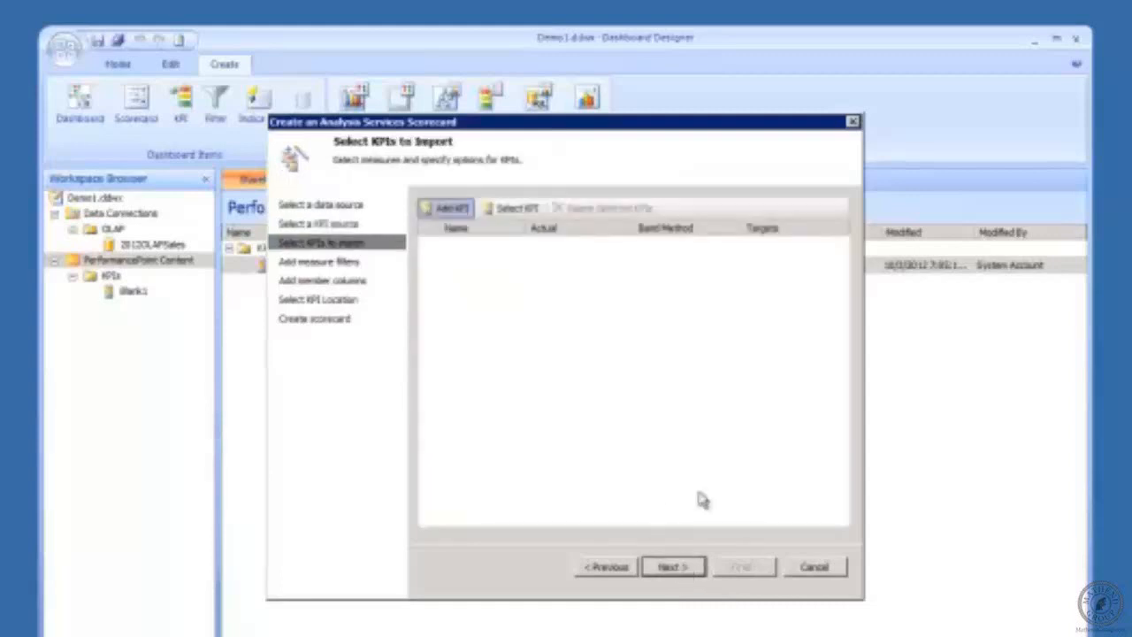
pyautogui.click(451, 211)
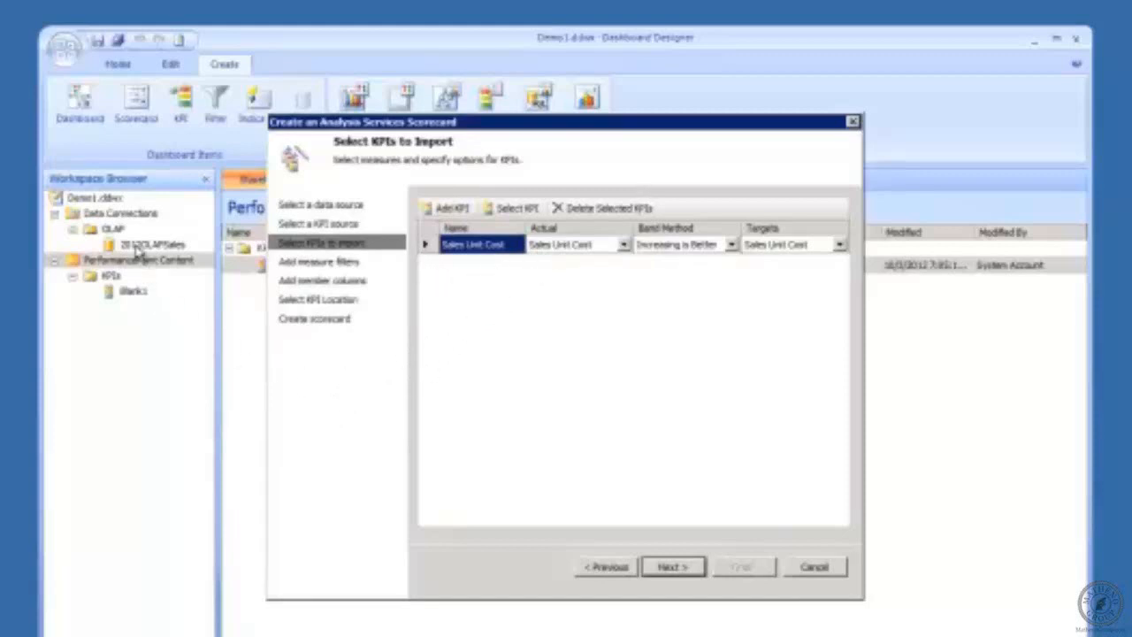
pyautogui.click(607, 566)
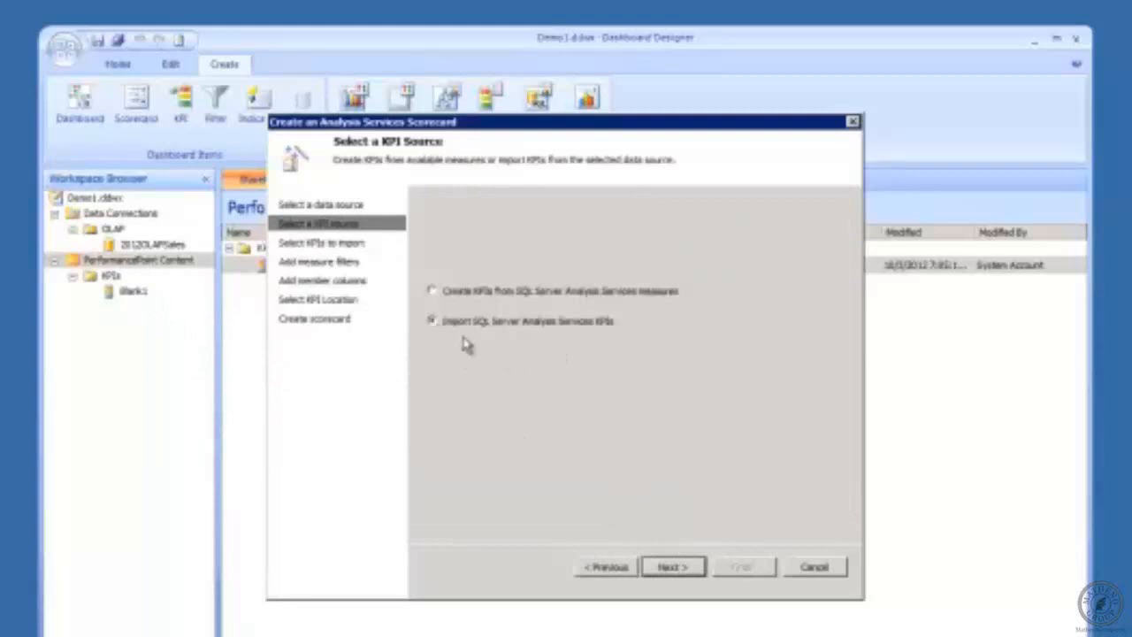
# Step: Select Blank1 as the KPI to import, past an error message, and advance to measure filters
pyautogui.click(690, 572)
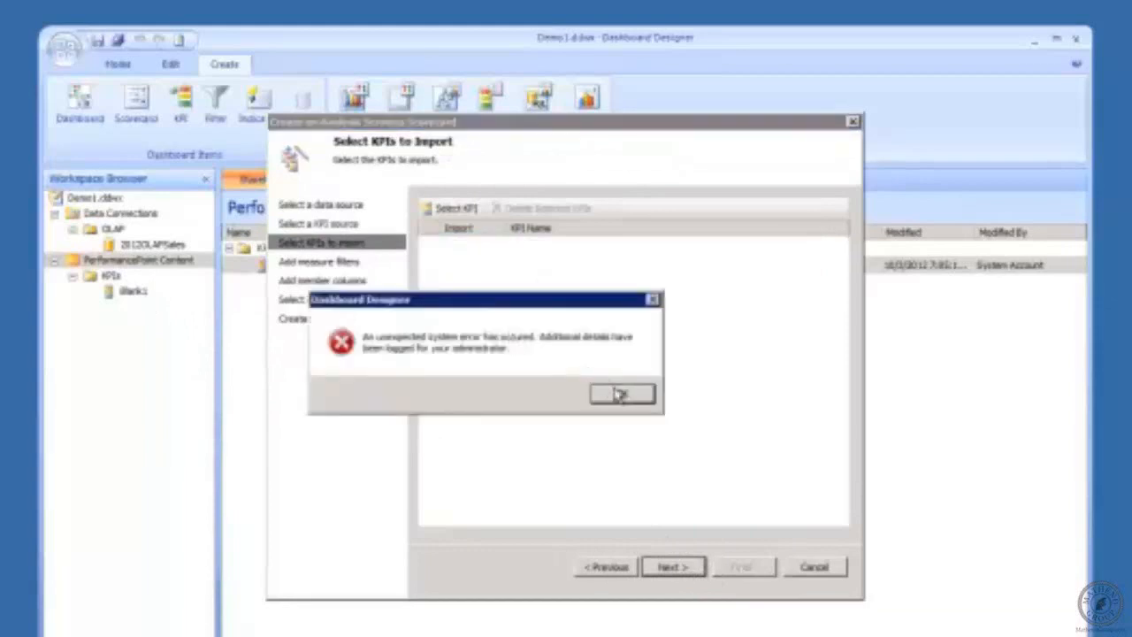
pyautogui.click(622, 396)
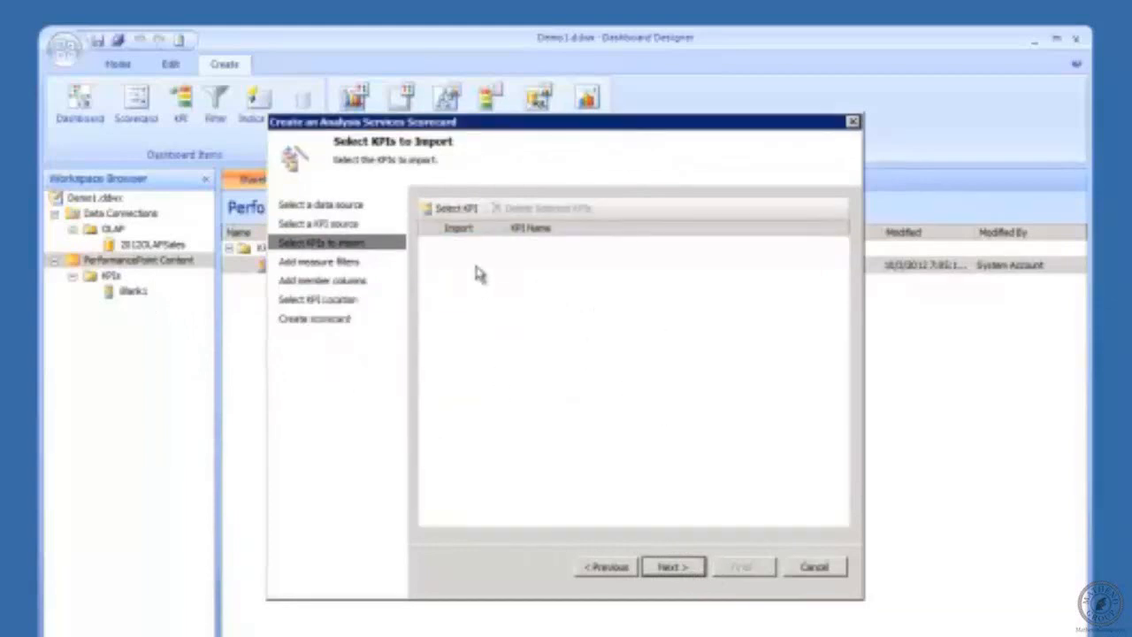
pyautogui.click(447, 208)
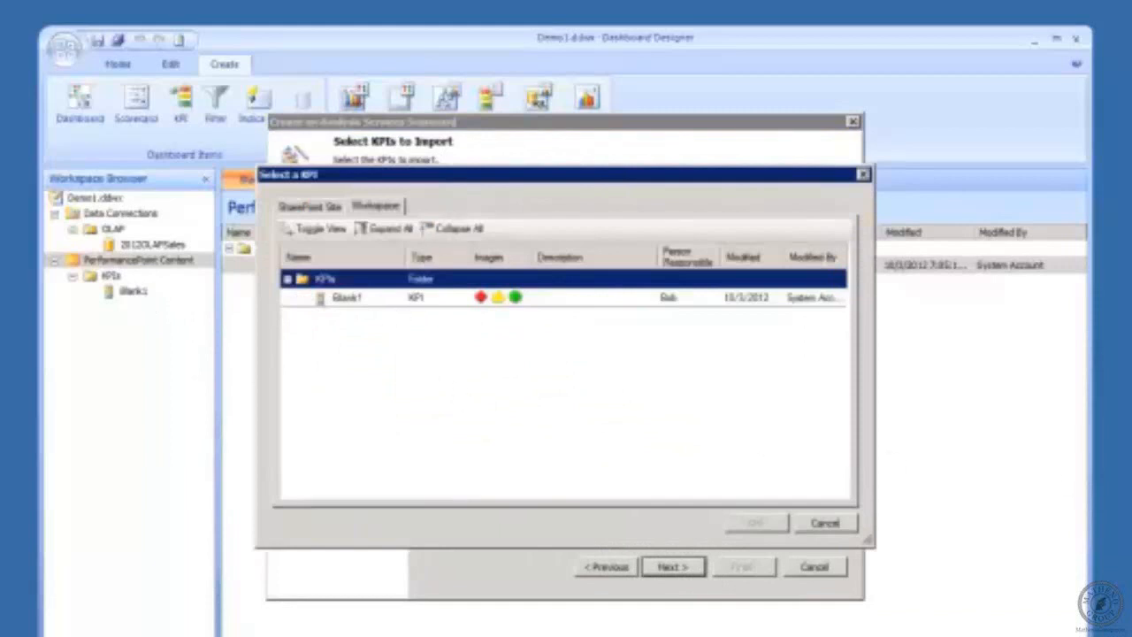
pyautogui.click(340, 301)
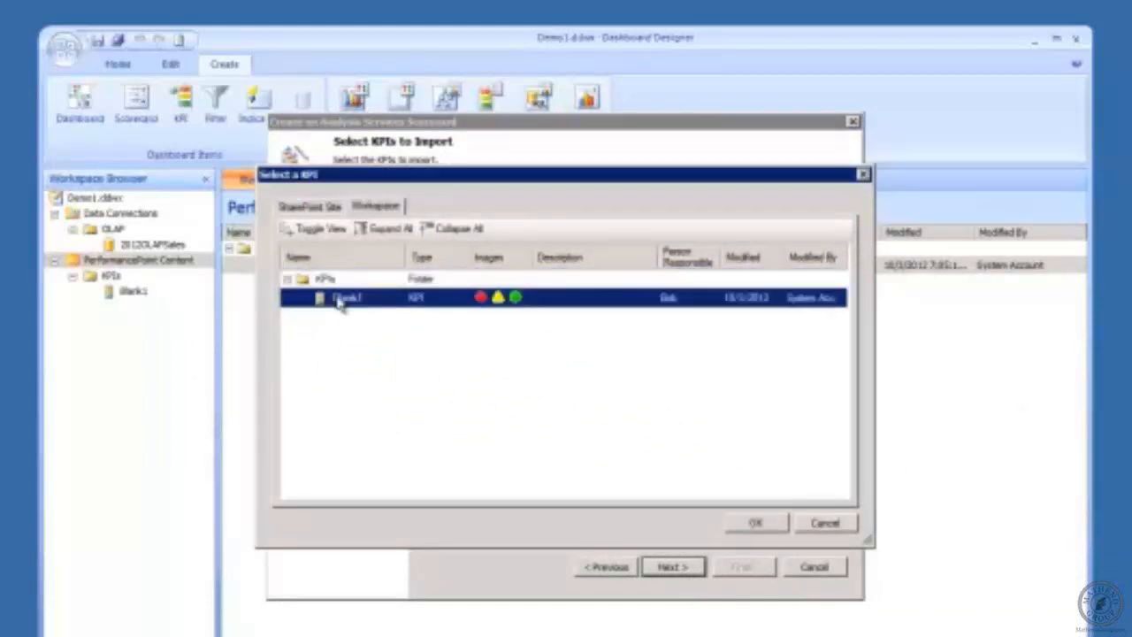
pyautogui.click(756, 522)
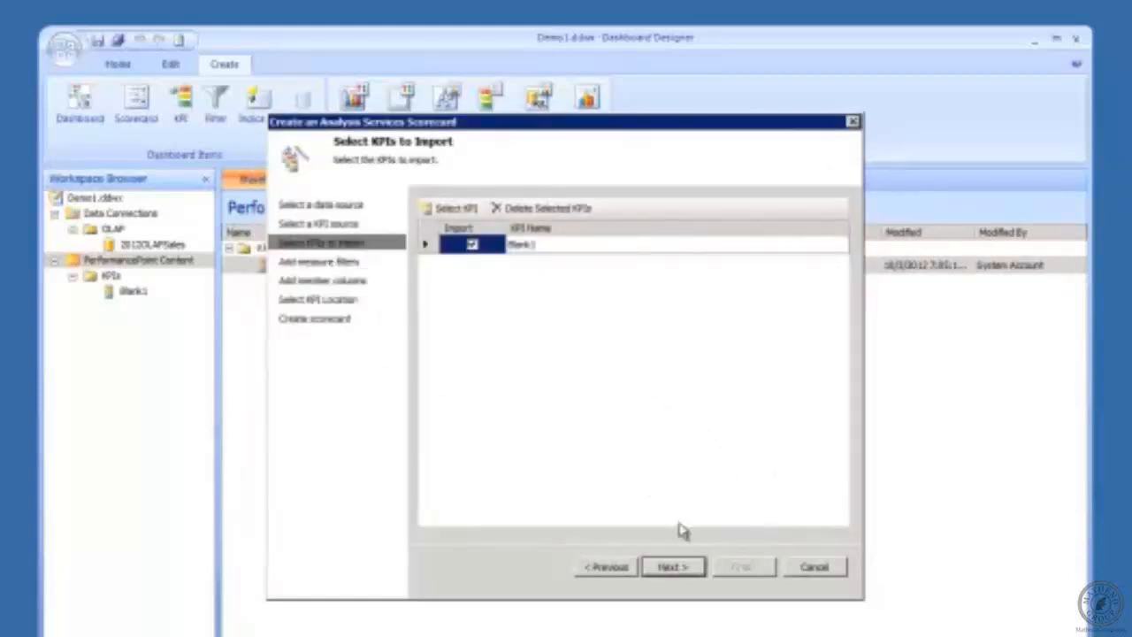
pyautogui.click(672, 567)
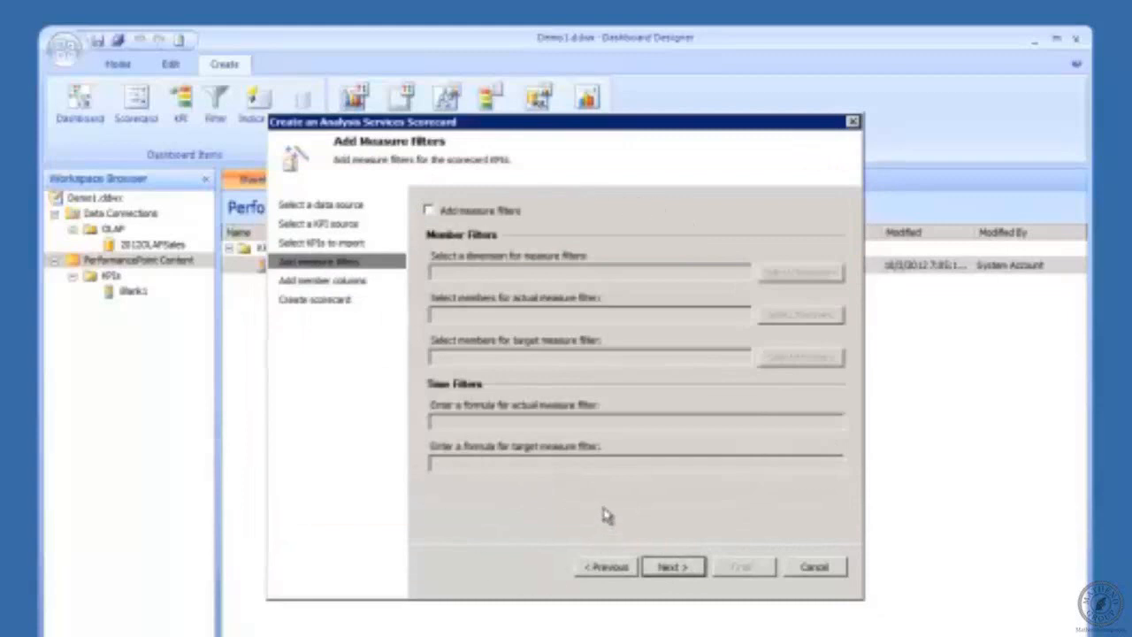
# Step: Skip measure filters and member columns to create the scorecard with Blank1's Metric 5, Target 3
pyautogui.click(666, 573)
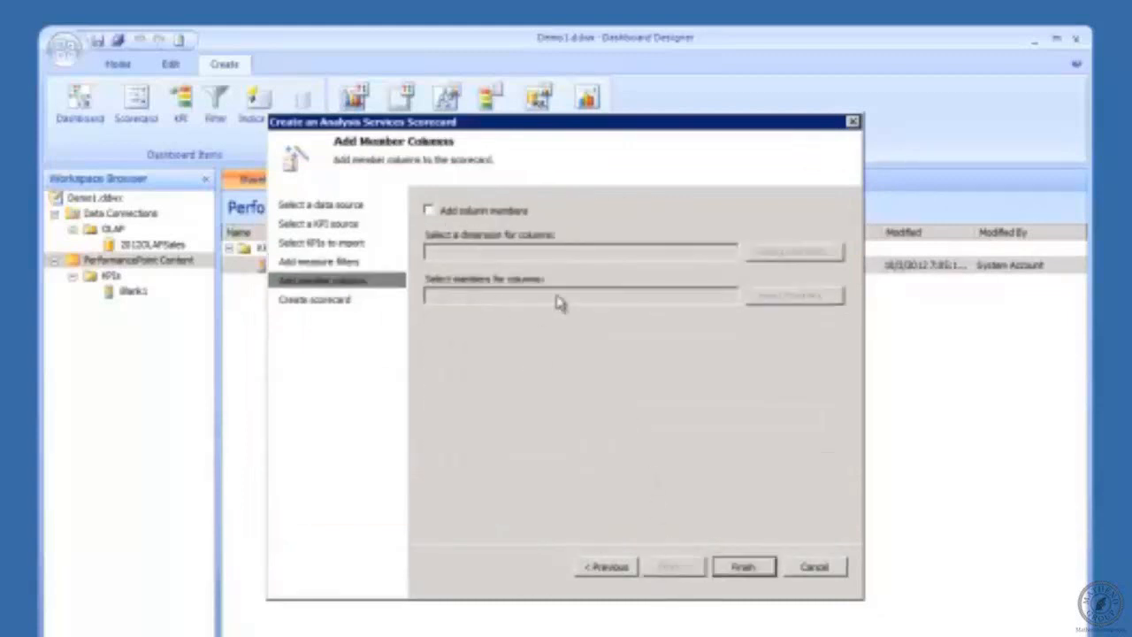
pyautogui.click(742, 566)
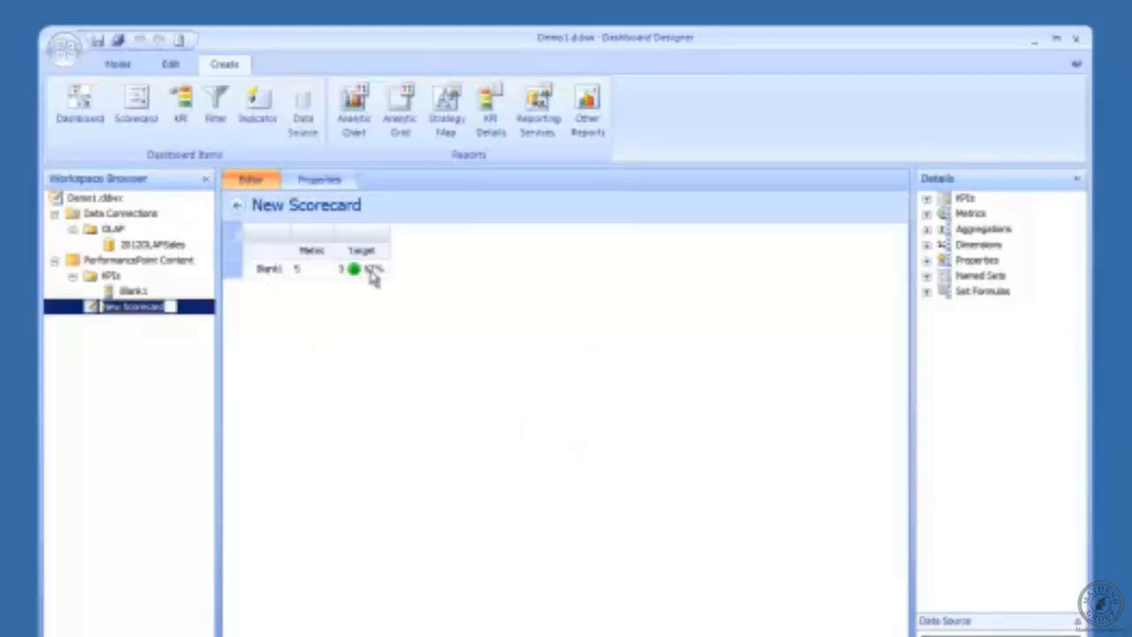
# Step: Create a new Scorecards display folder for the scorecard from its properties
pyautogui.click(311, 182)
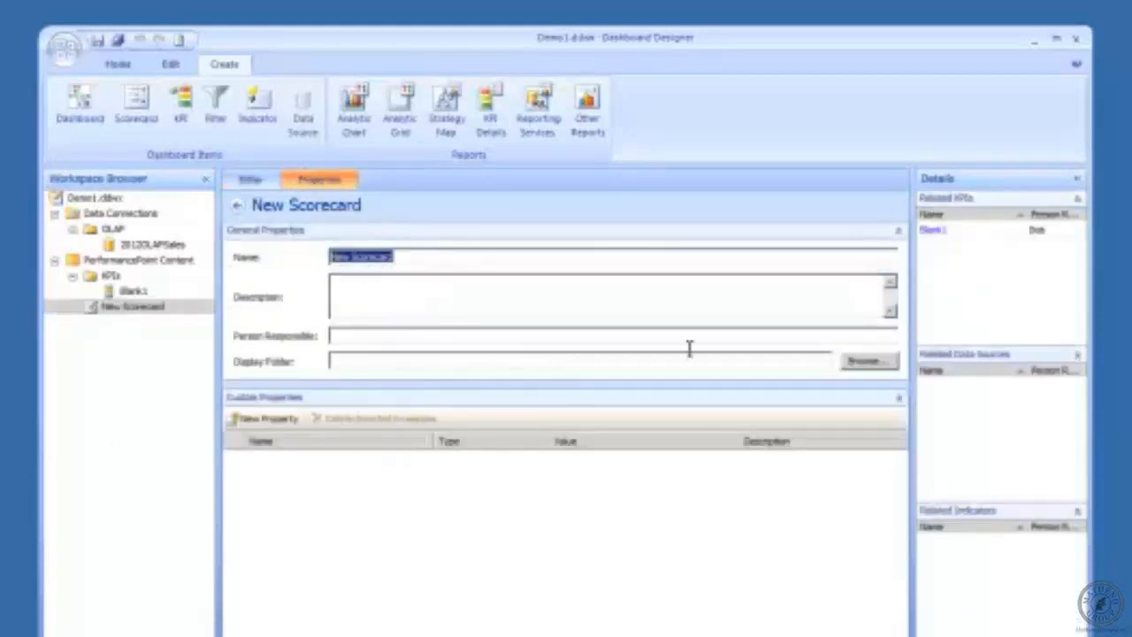
pyautogui.write('S')
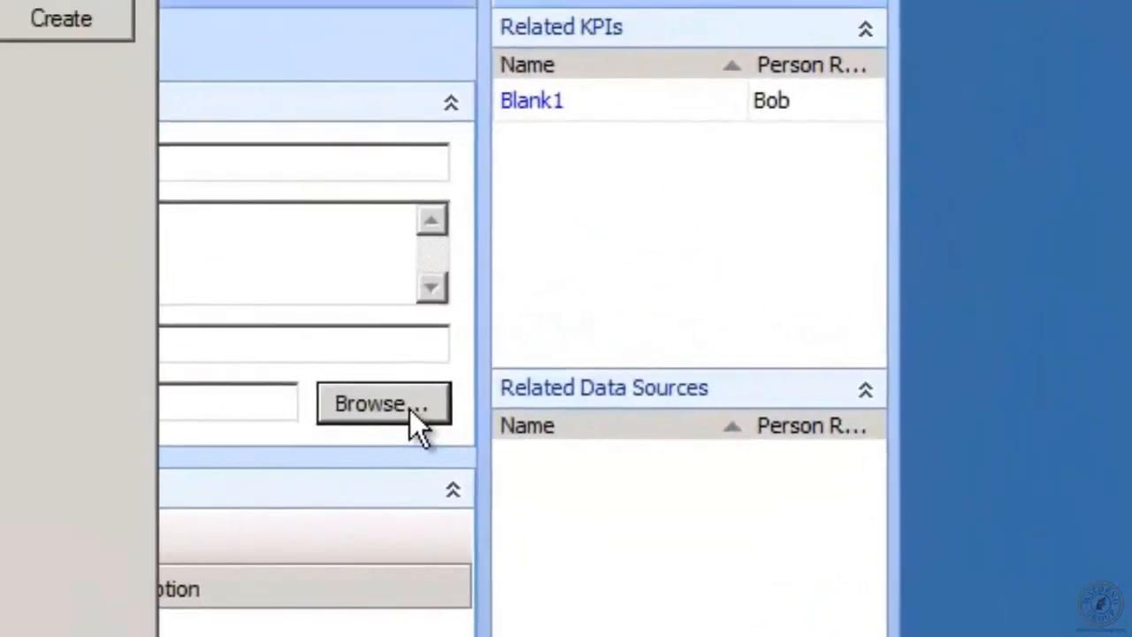
pyautogui.click(409, 409)
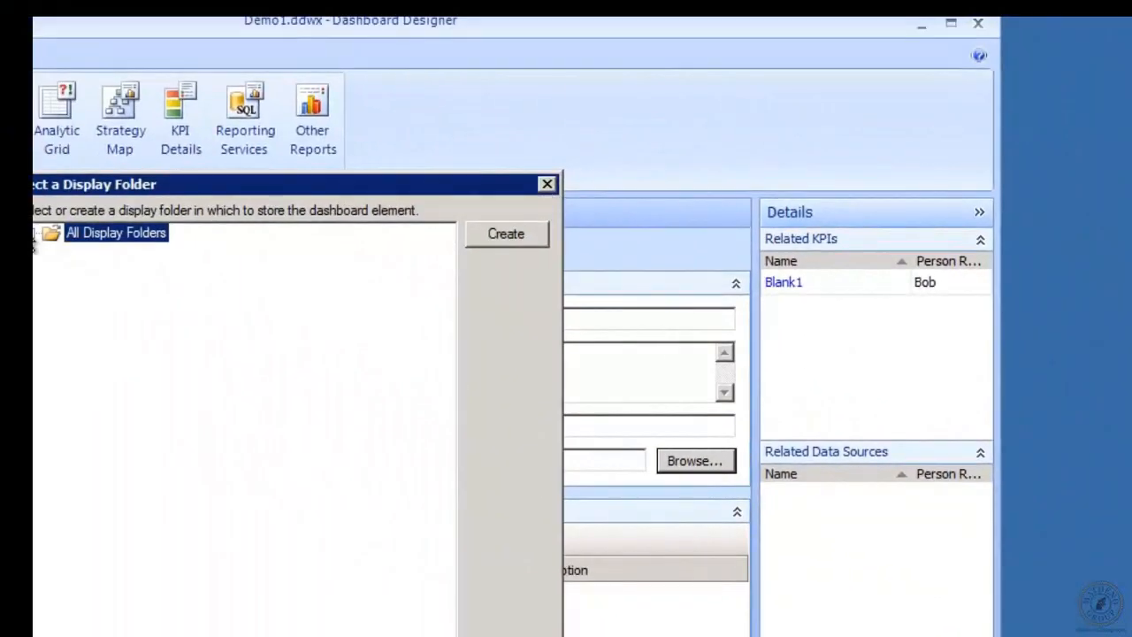
pyautogui.click(34, 234)
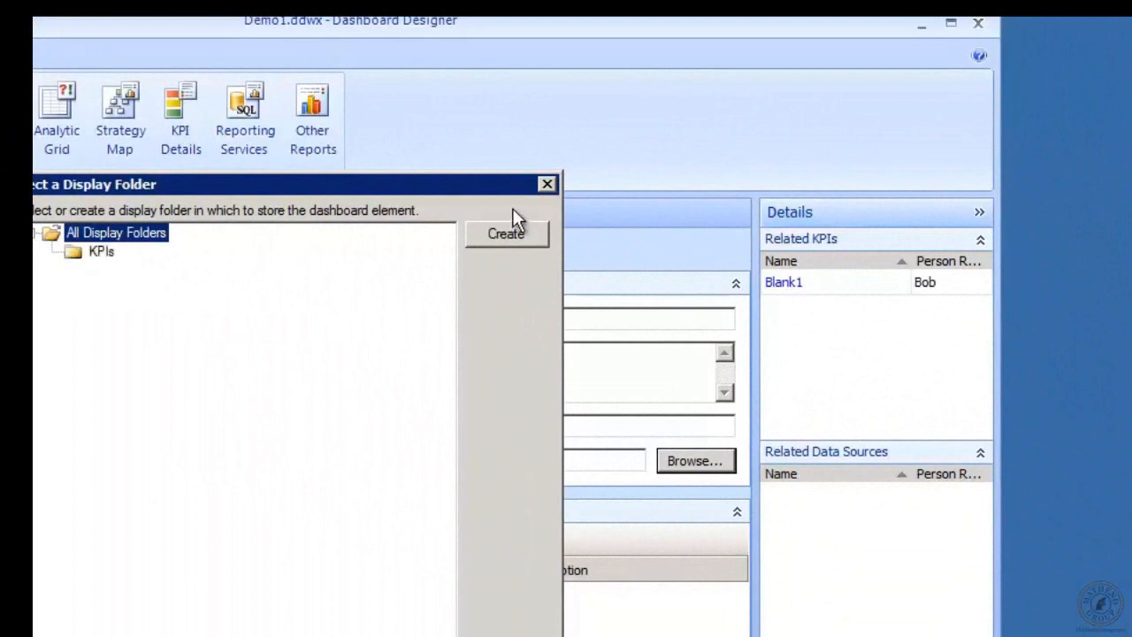
pyautogui.click(528, 234)
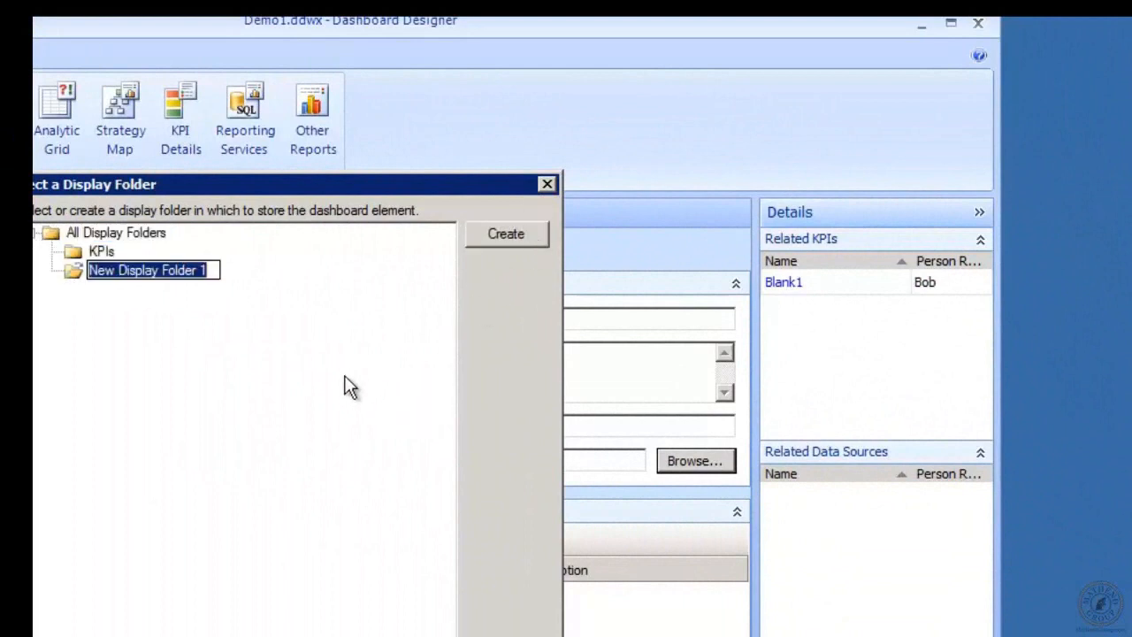
pyautogui.write('Scorecards')
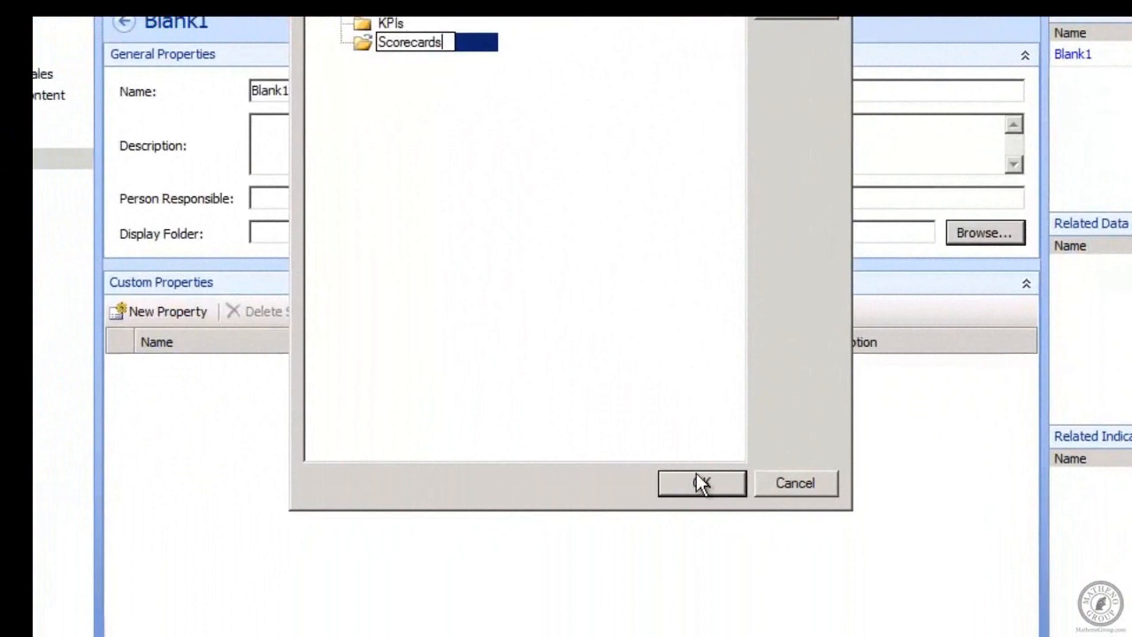
pyautogui.click(696, 476)
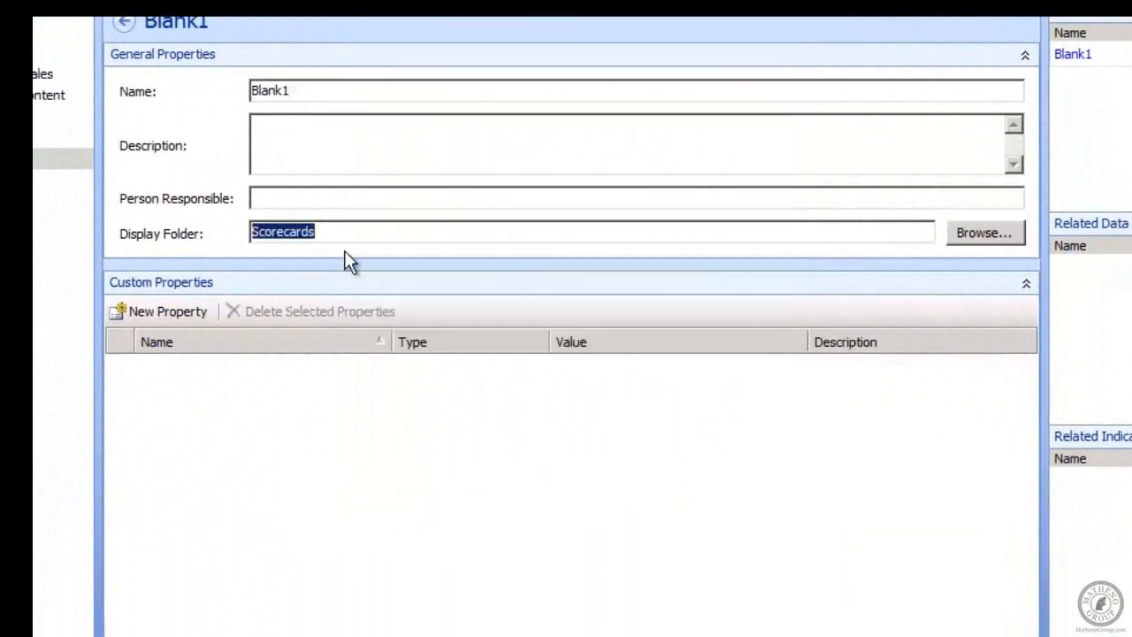
# Step: Add a Blank subfolder inside Scorecards and set it as the display folder
pyautogui.click(1005, 235)
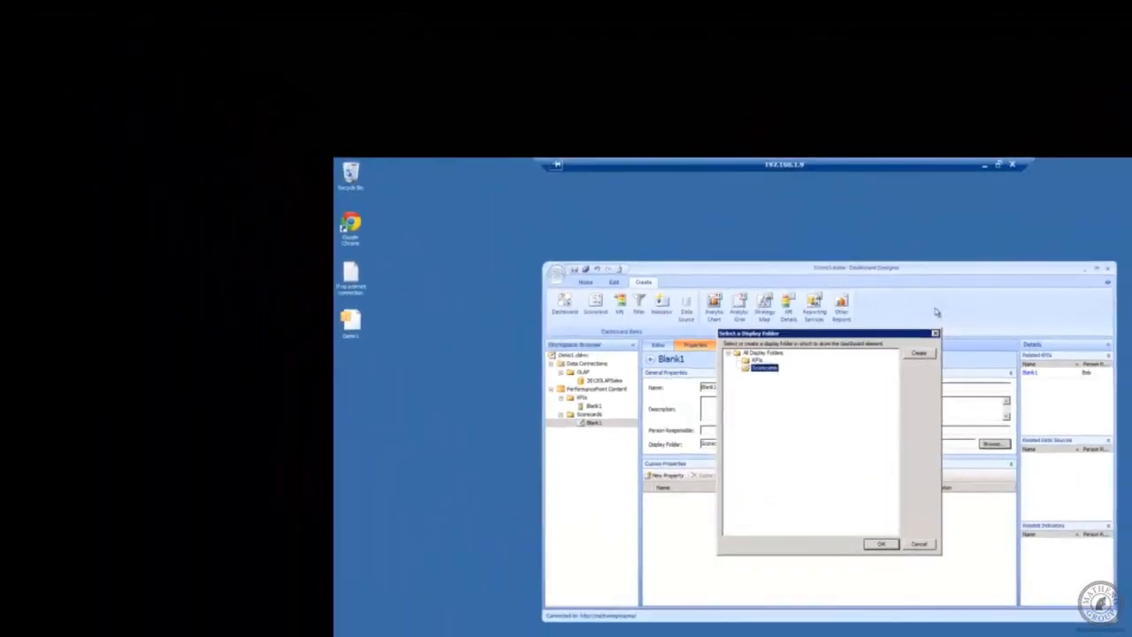
pyautogui.click(919, 353)
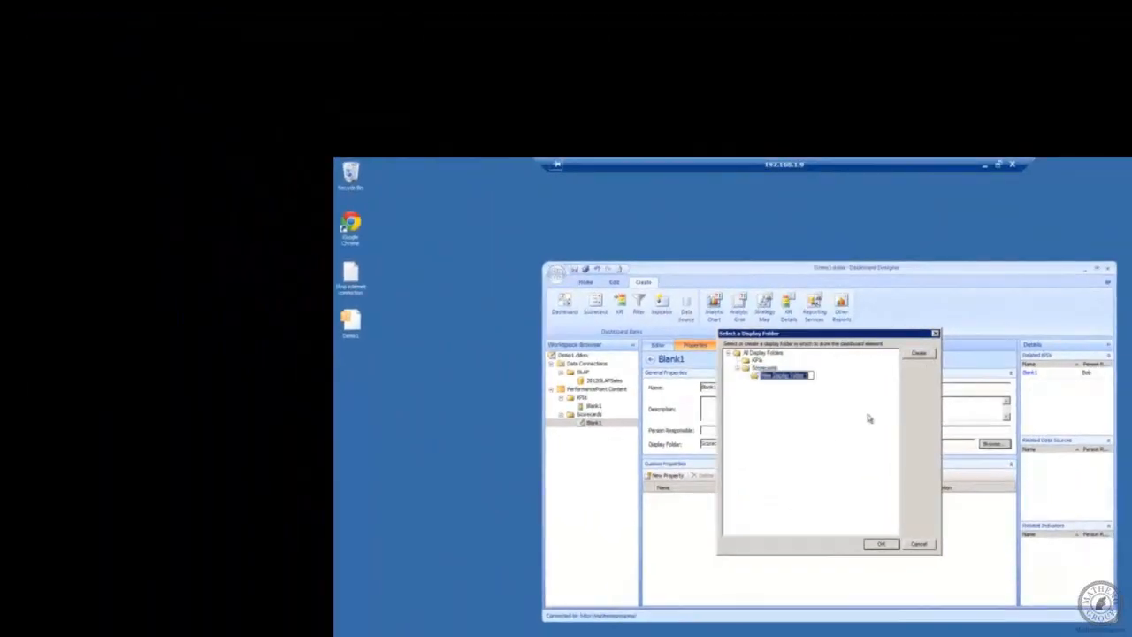
pyautogui.write('Blank')
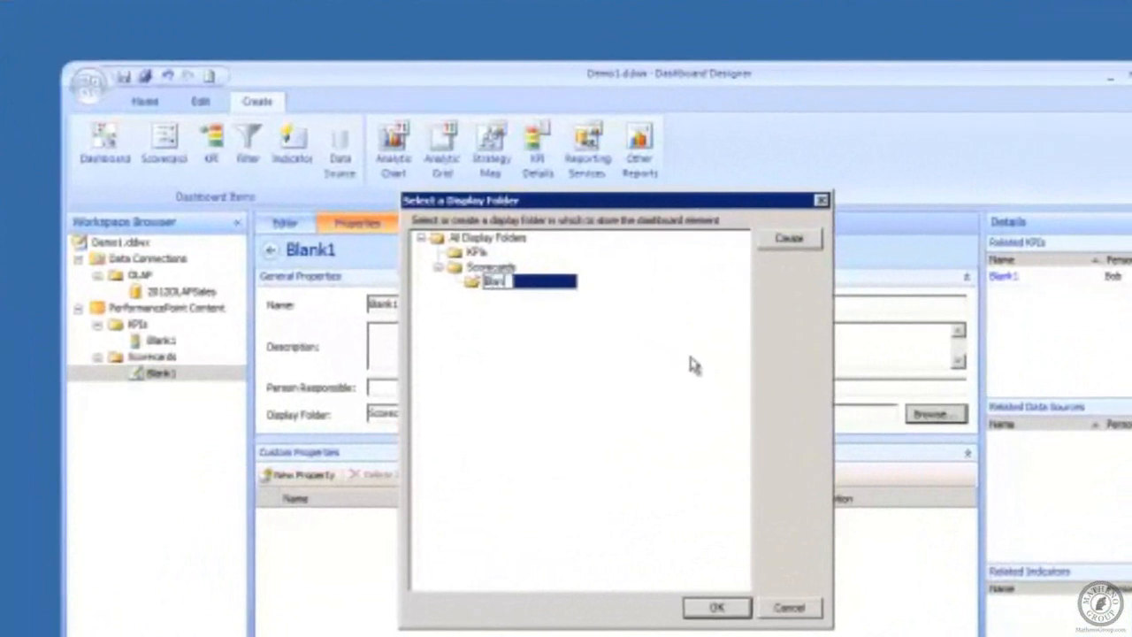
pyautogui.press('Return')
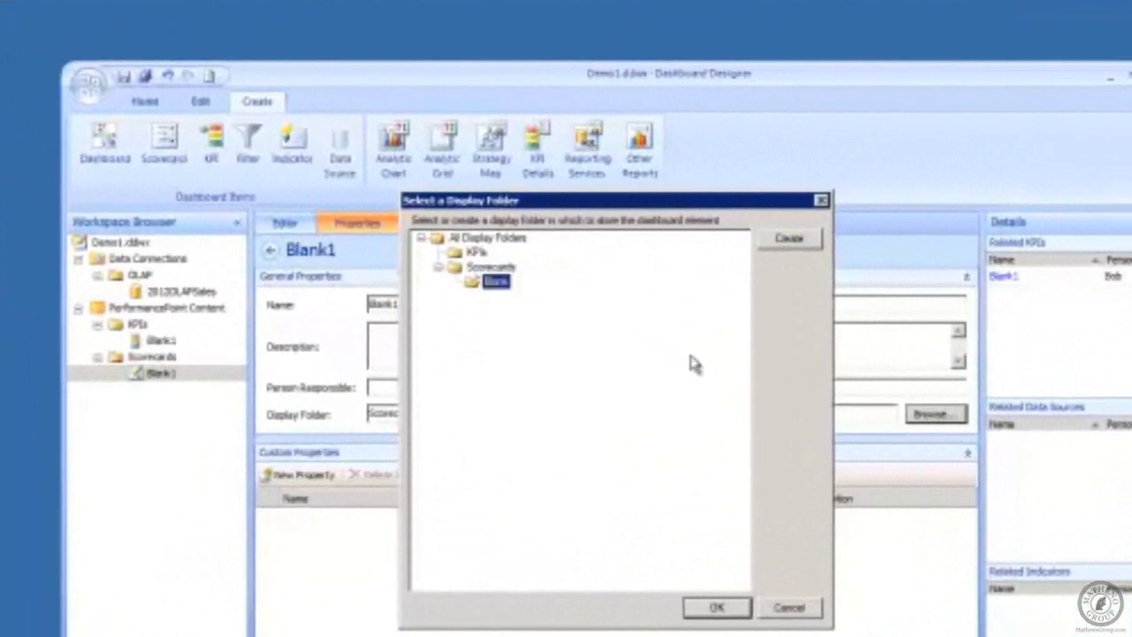
pyautogui.click(716, 607)
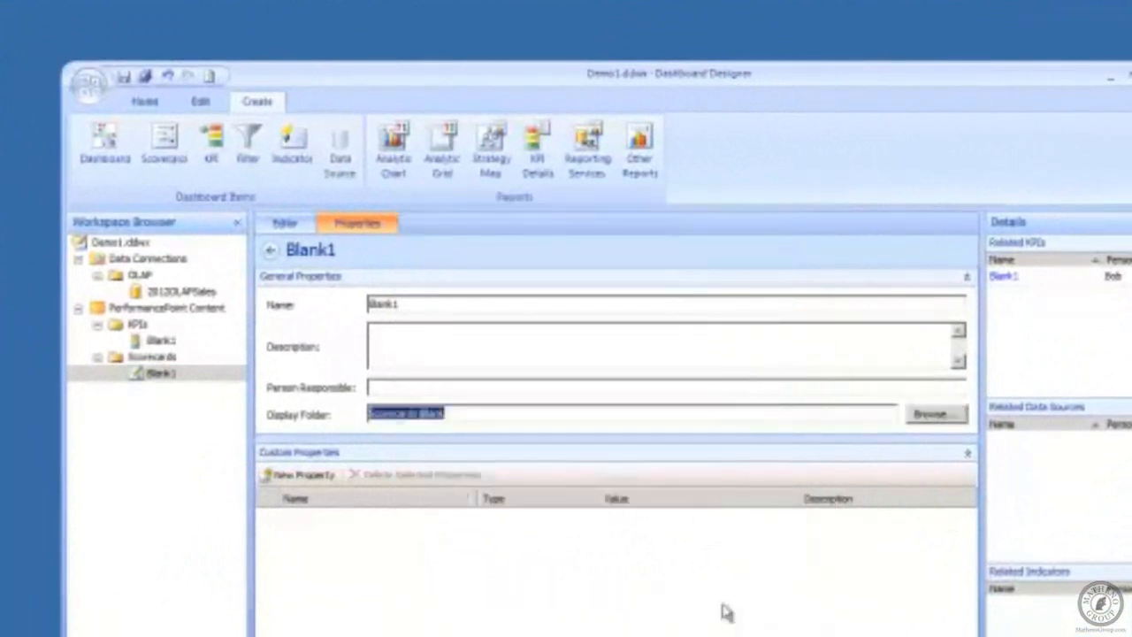
# Step: Open the Blank1 scorecard under Scorecards > Blank in its editor, showing Metric 5, Target 3, green 67%
pyautogui.rightClick(146, 377)
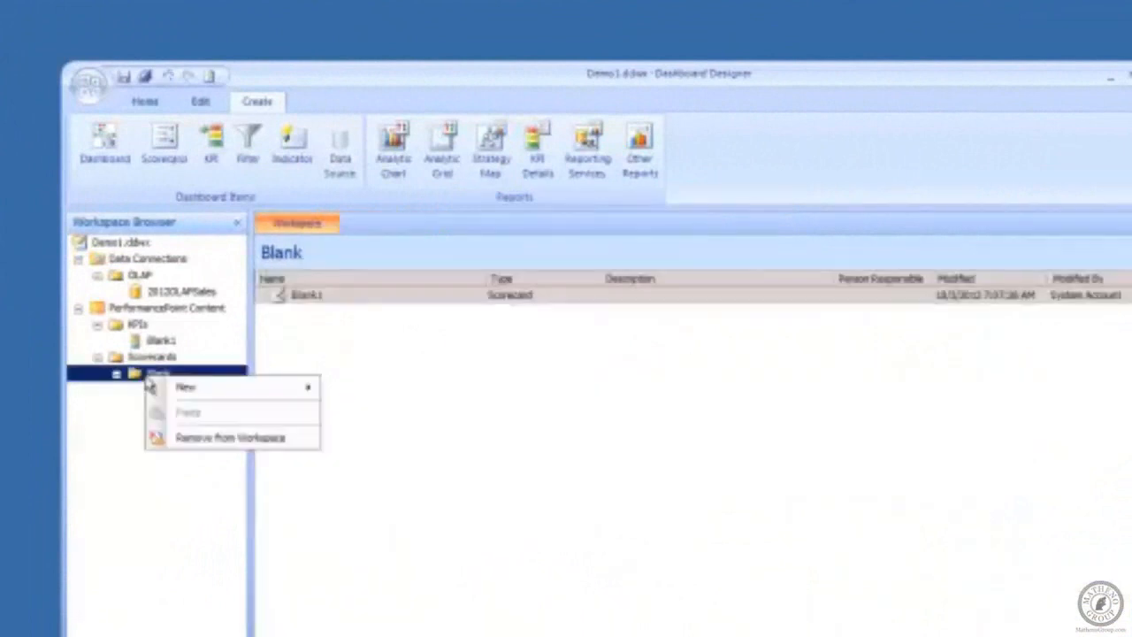
pyautogui.click(101, 475)
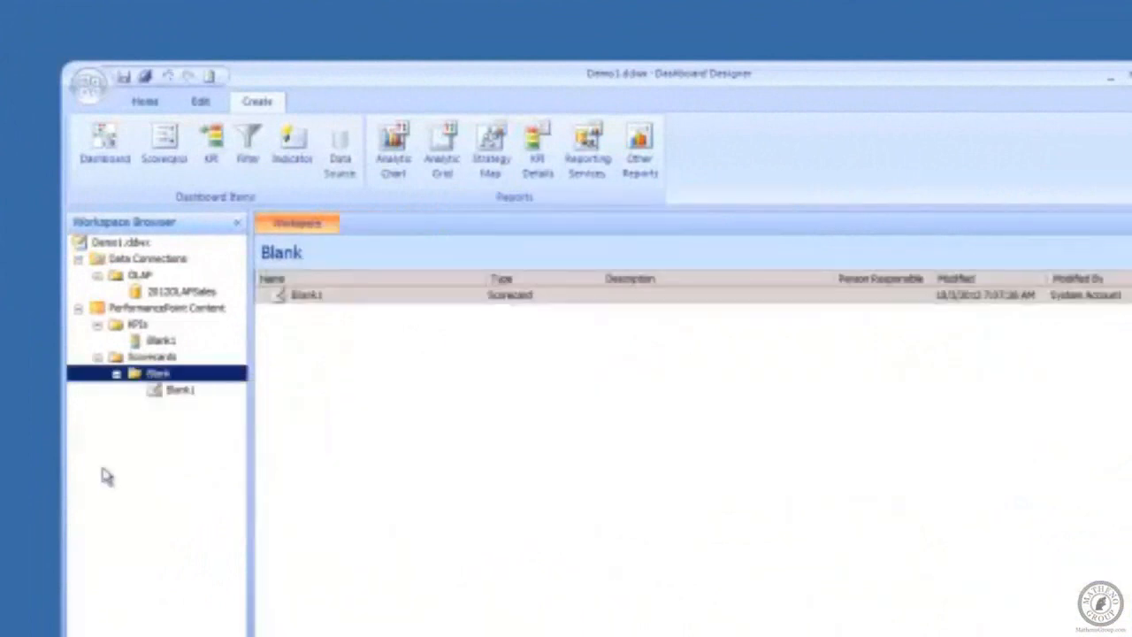
pyautogui.click(165, 391)
pyautogui.rightClick(158, 381)
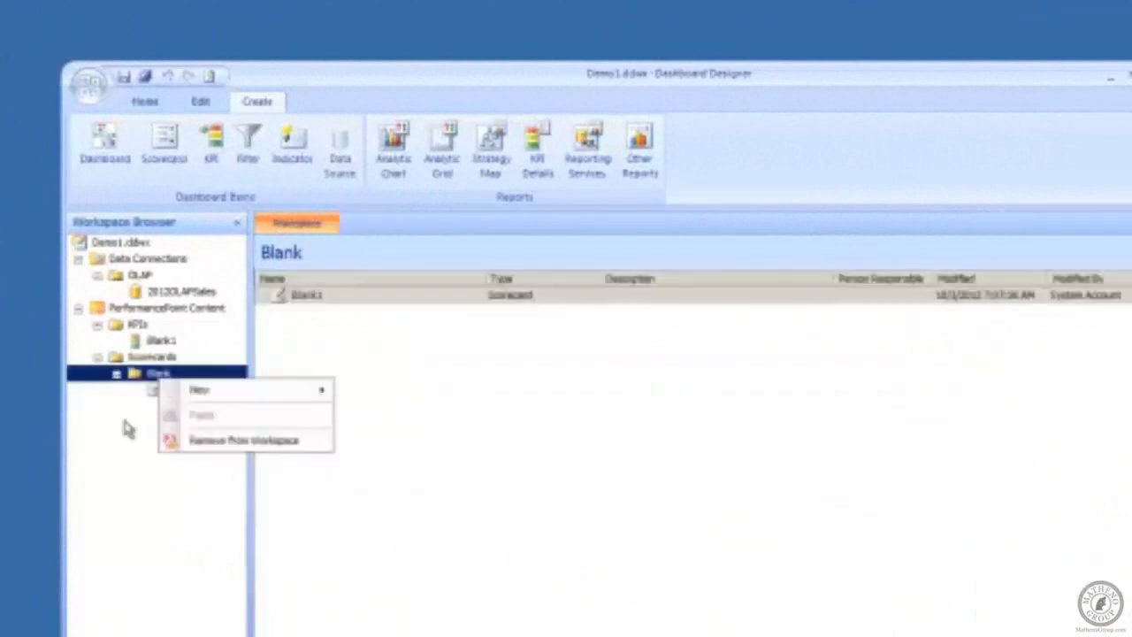
pyautogui.click(85, 563)
pyautogui.click(176, 394)
pyautogui.rightClick(177, 393)
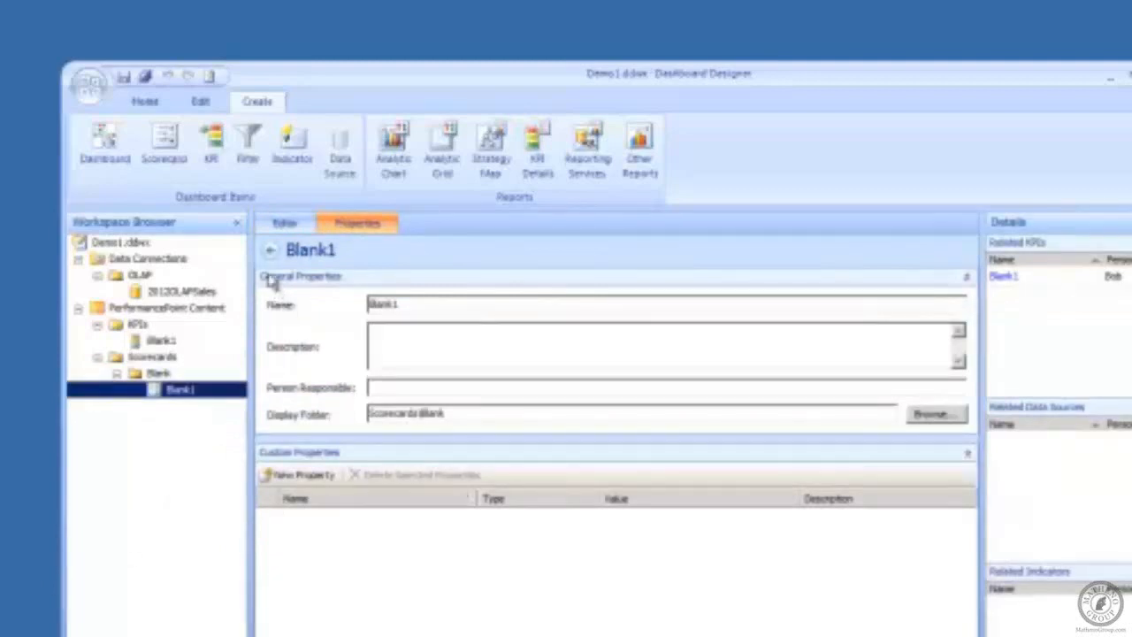
pyautogui.click(271, 224)
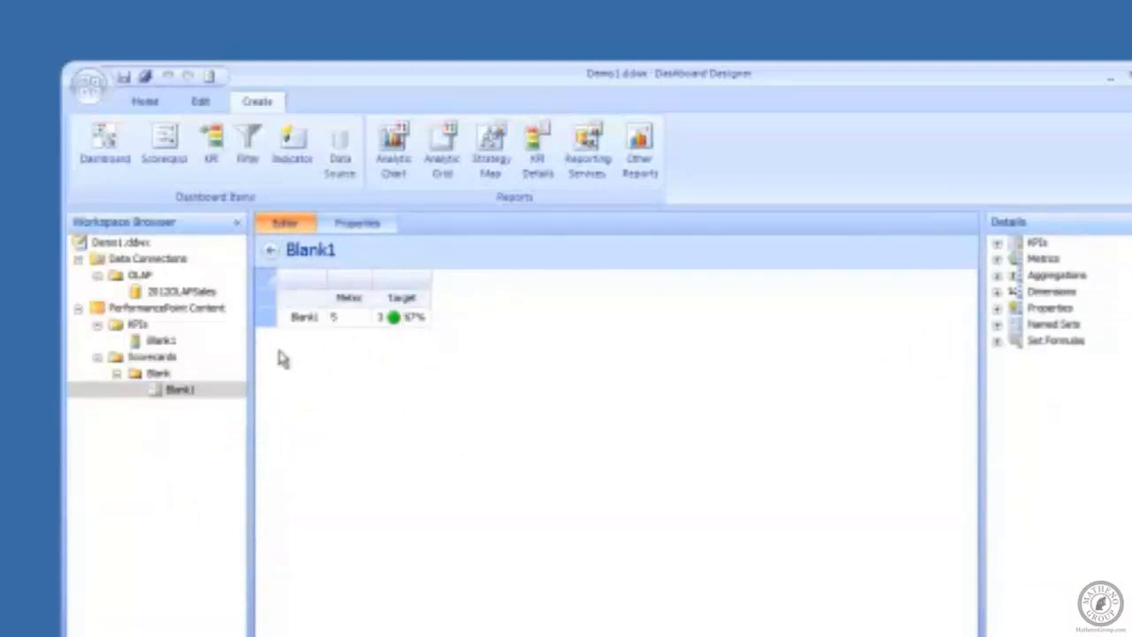
# Step: Map the Blank1 KPI's Target to a fixed value of 1, then reselect the Blank1 scorecard
pyautogui.click(159, 341)
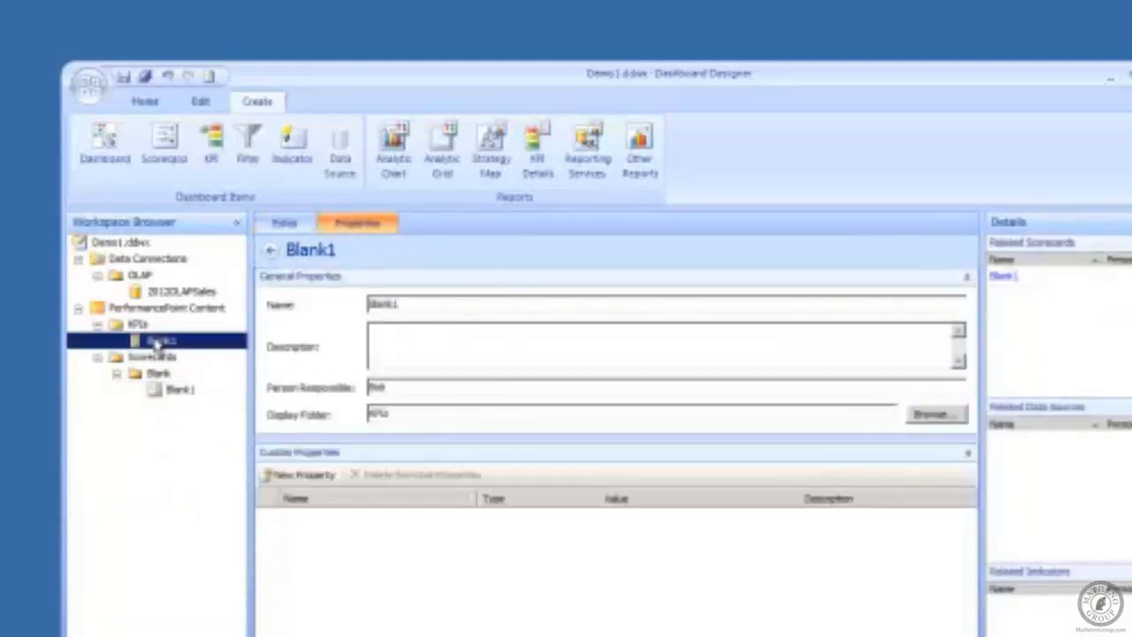
pyautogui.click(276, 223)
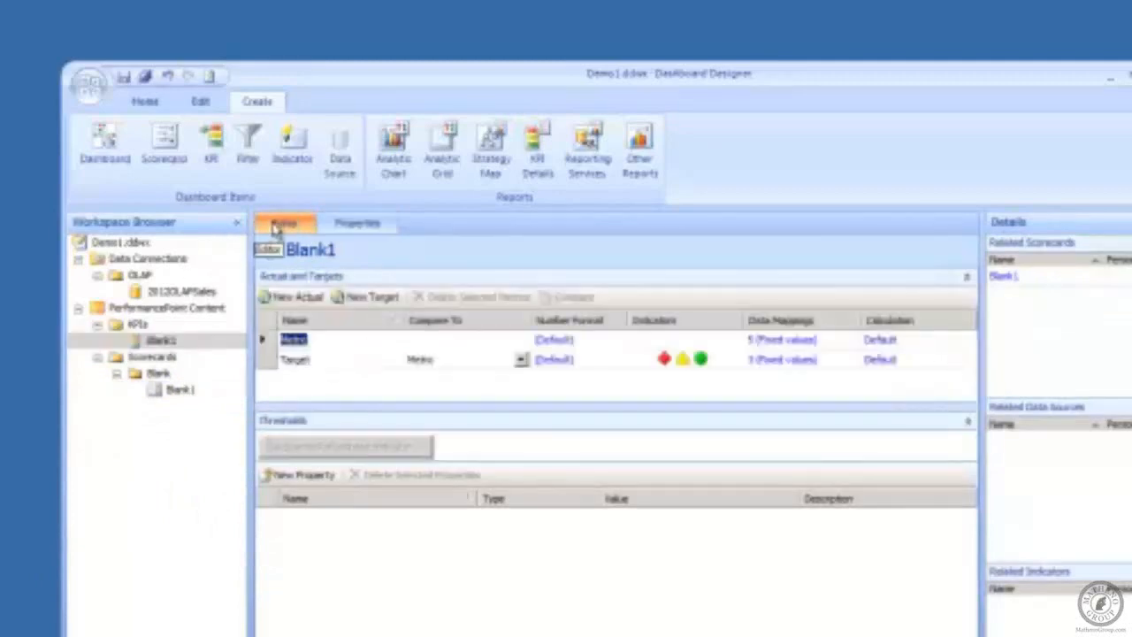
pyautogui.click(778, 361)
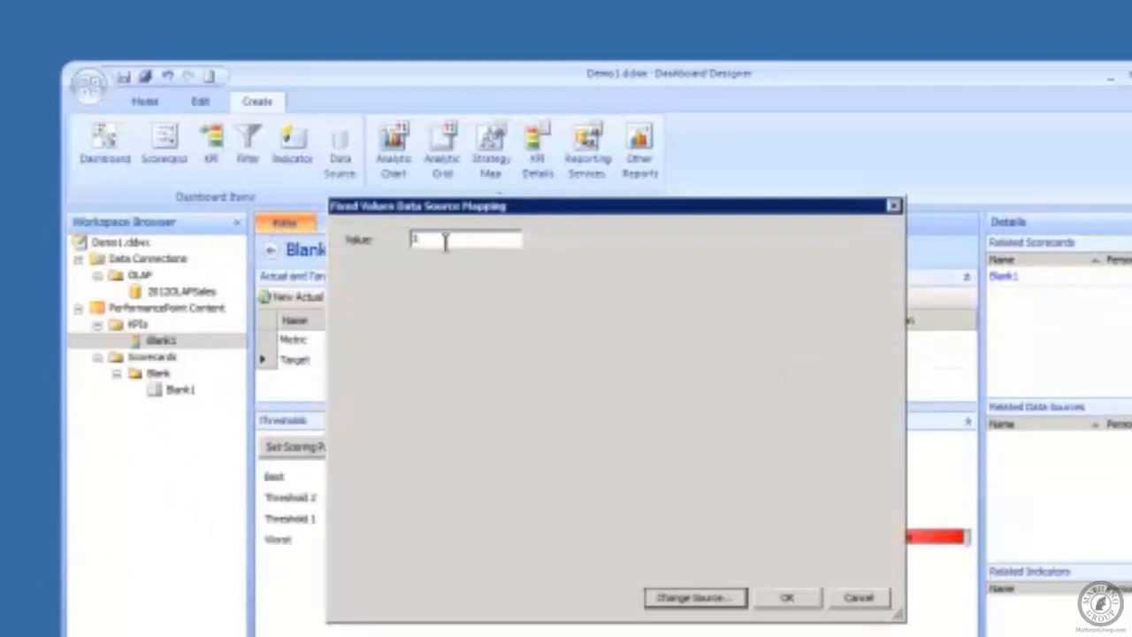
pyautogui.moveTo(445, 240); pyautogui.dragTo(251, 331)
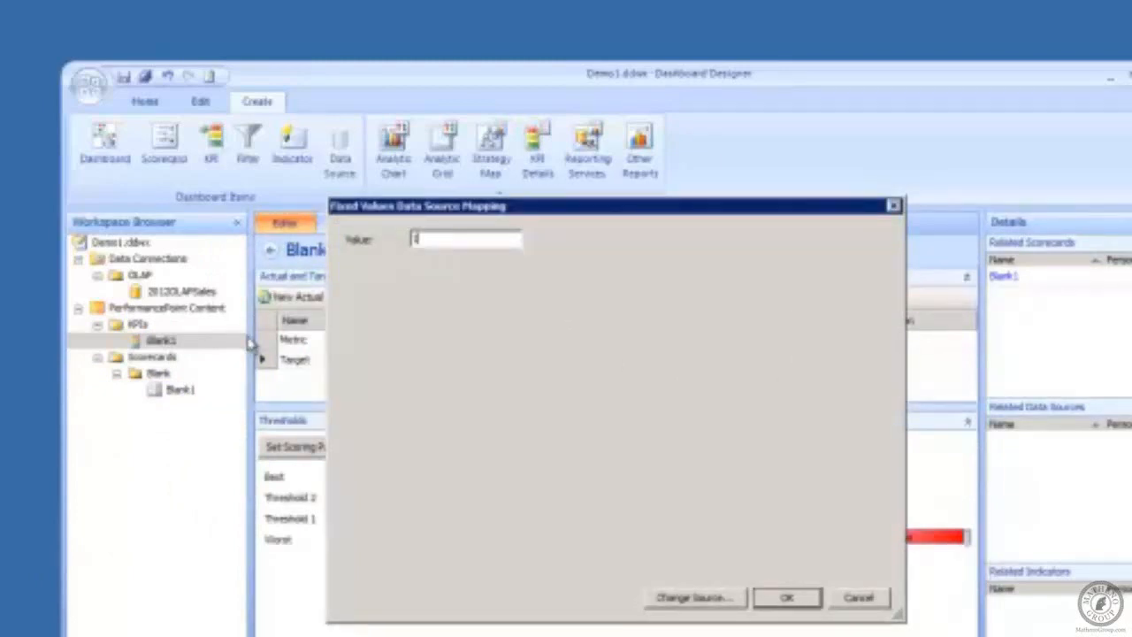
pyautogui.click(801, 606)
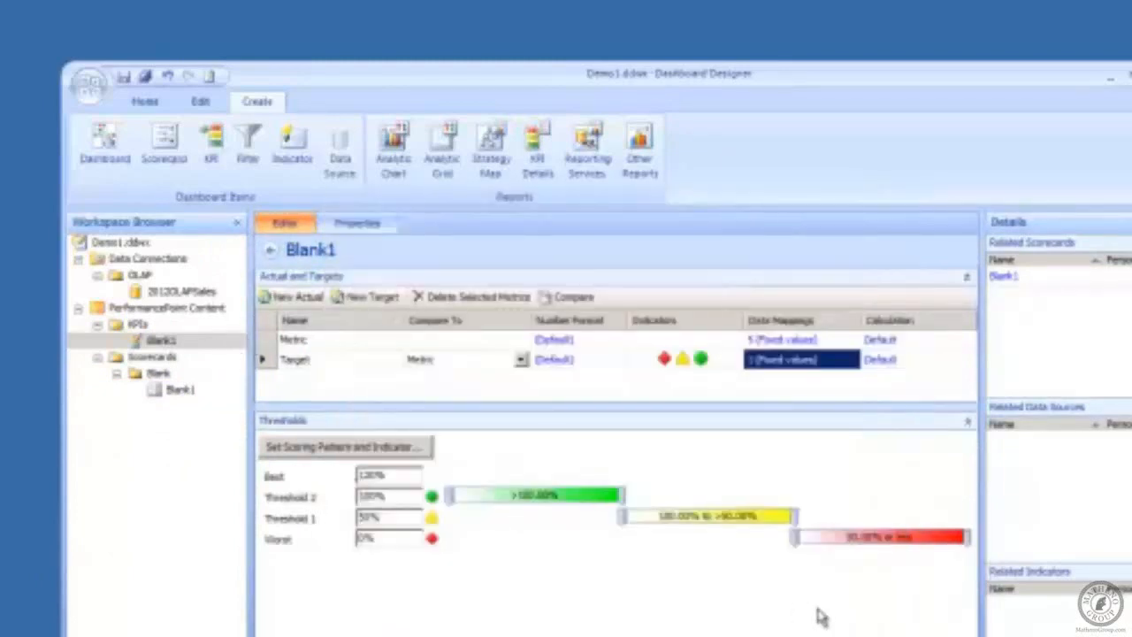
pyautogui.click(175, 392)
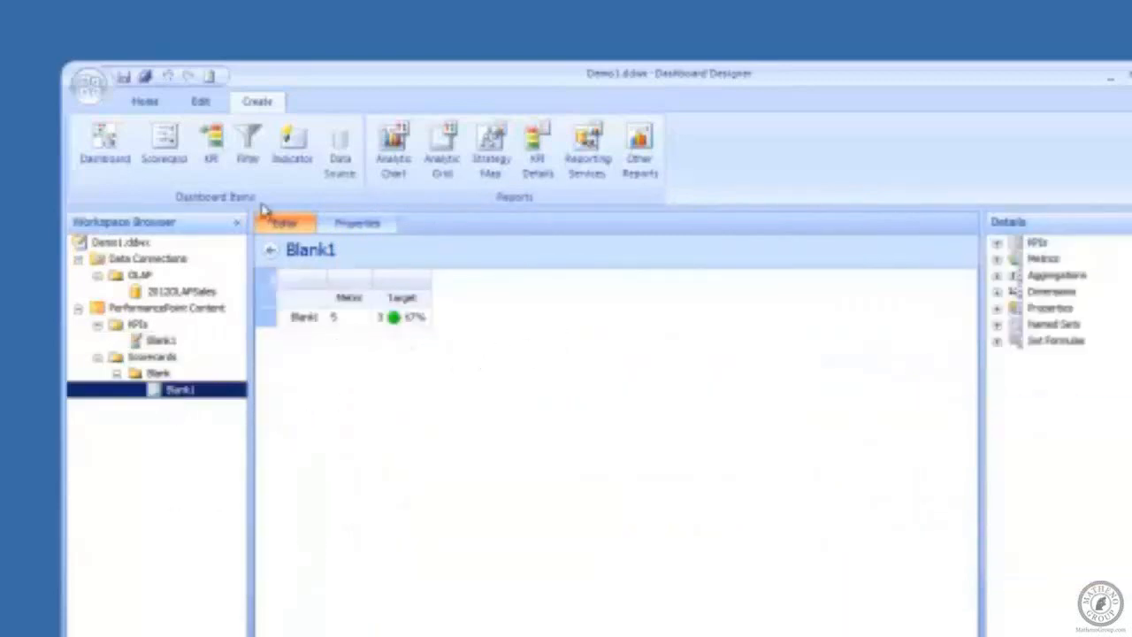
# Step: Refresh the scorecard, change the KPI Target's fixed value to 25, and refresh again
pyautogui.click(143, 103)
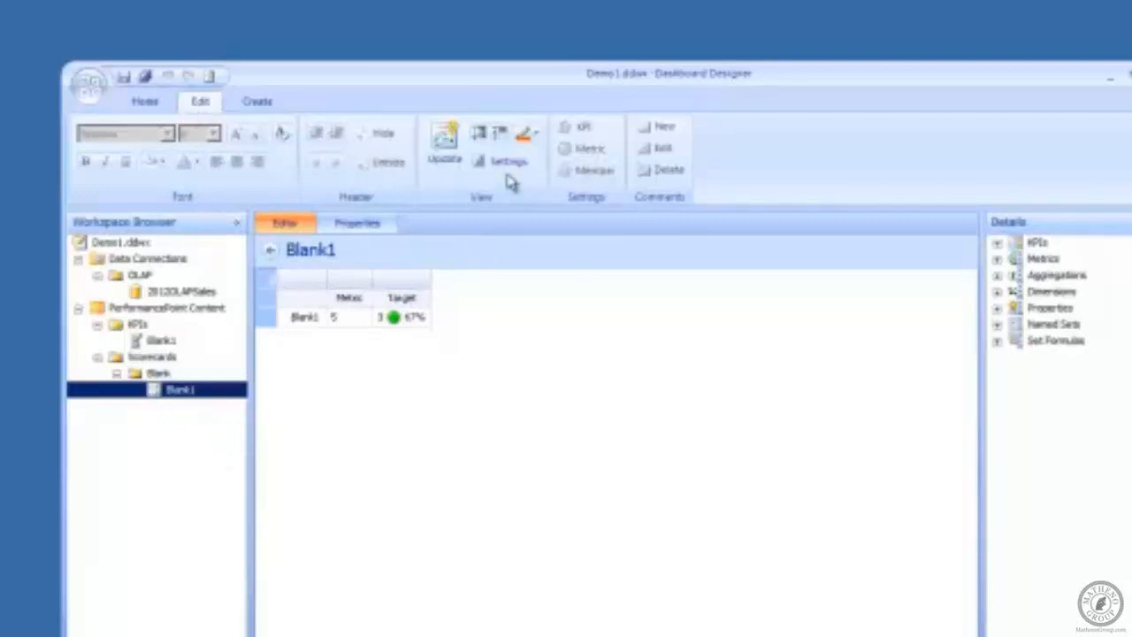
pyautogui.click(446, 146)
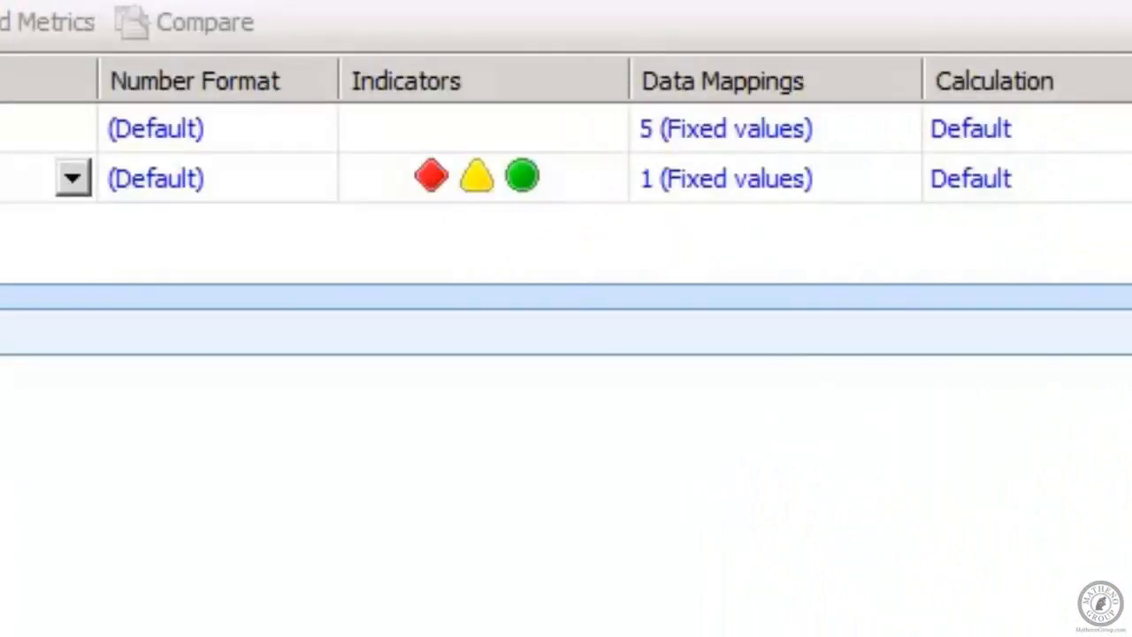
pyautogui.click(706, 188)
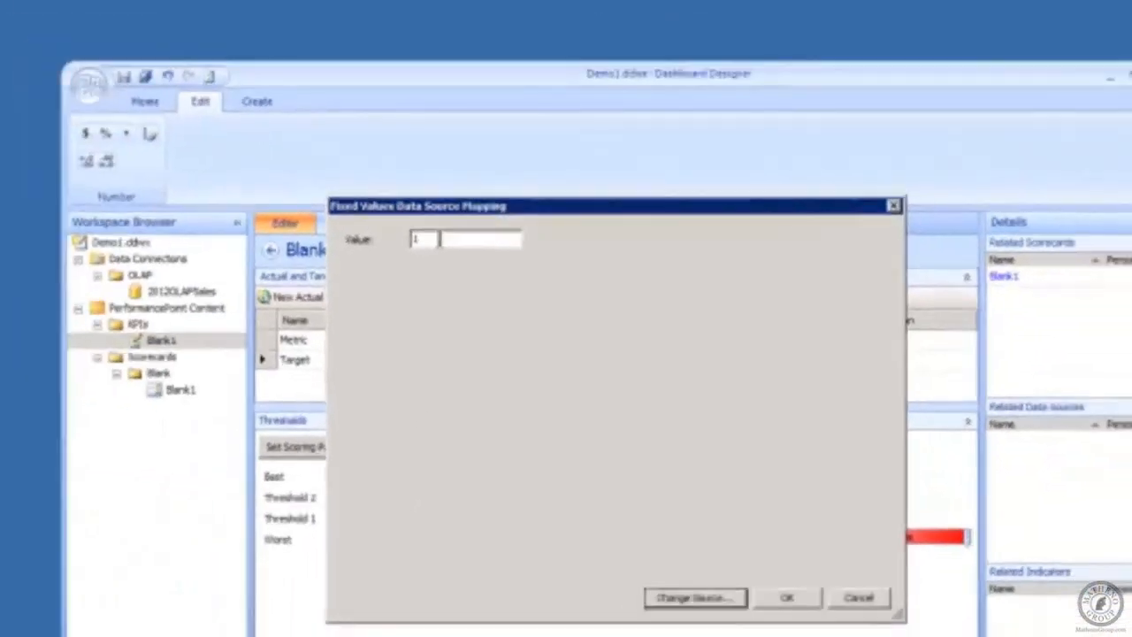
pyautogui.click(439, 239)
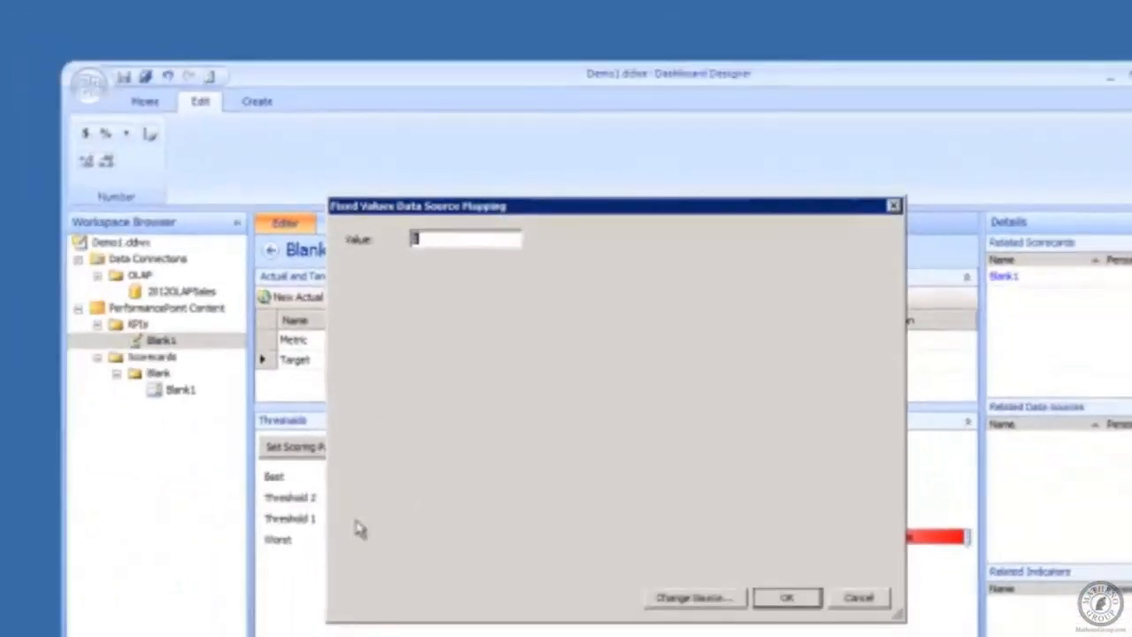
pyautogui.click(786, 598)
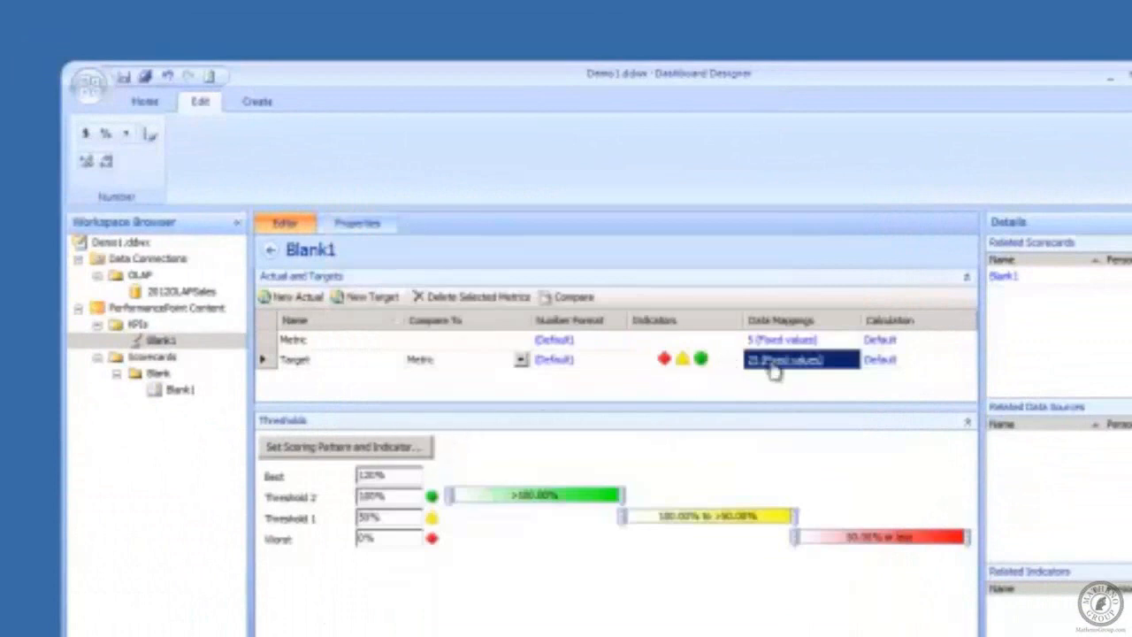
pyautogui.click(178, 390)
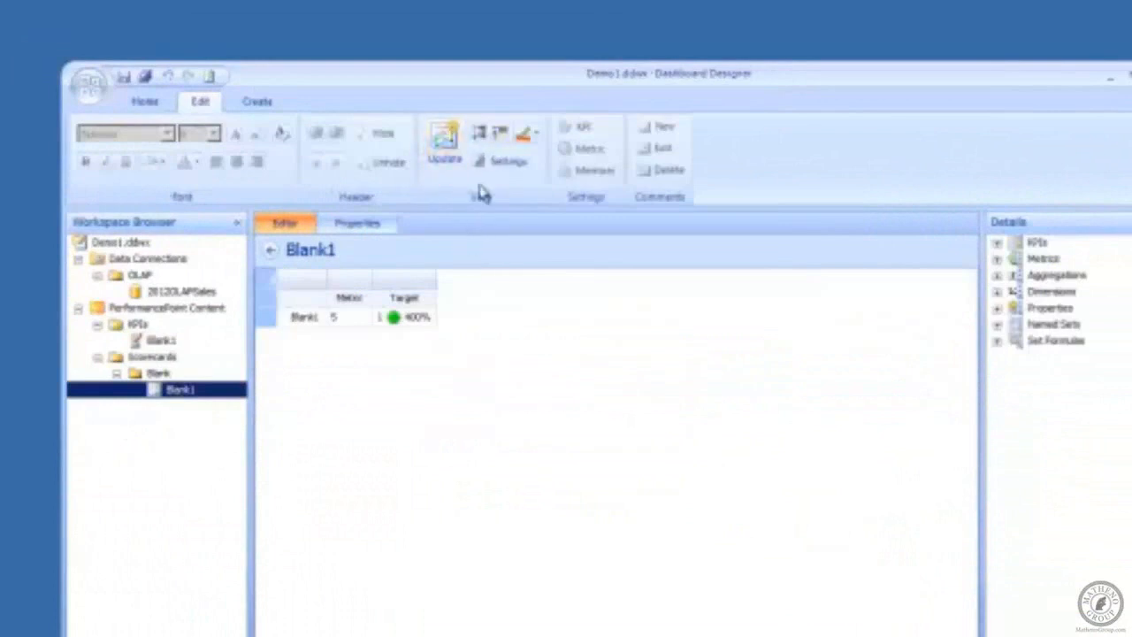
pyautogui.click(444, 142)
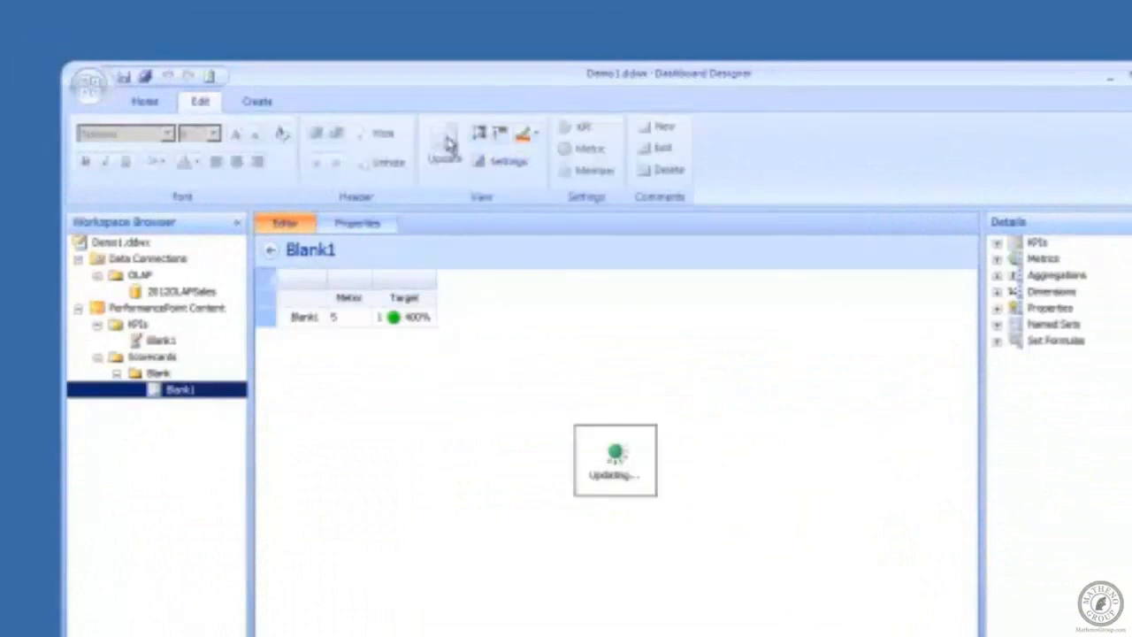